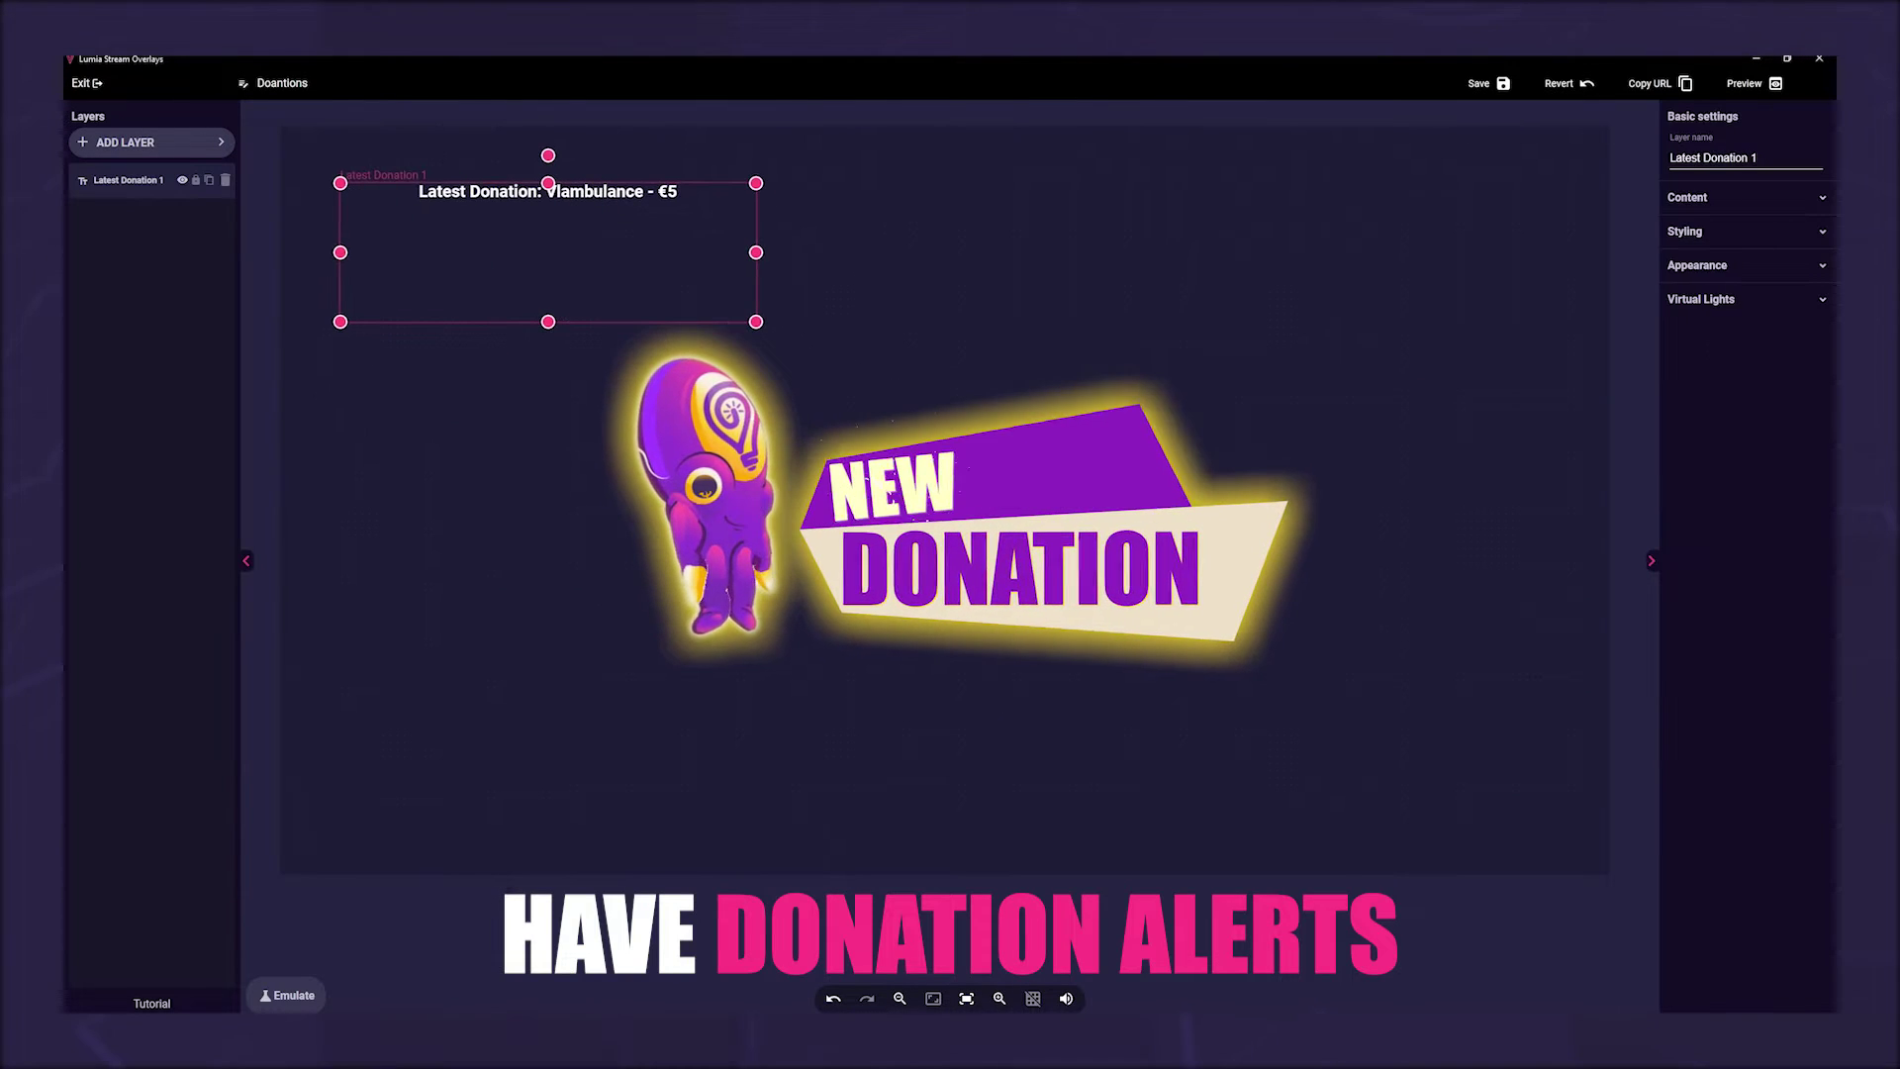
Step: Close the donation overlay preview and go back to the main Dashboard
click(219, 144)
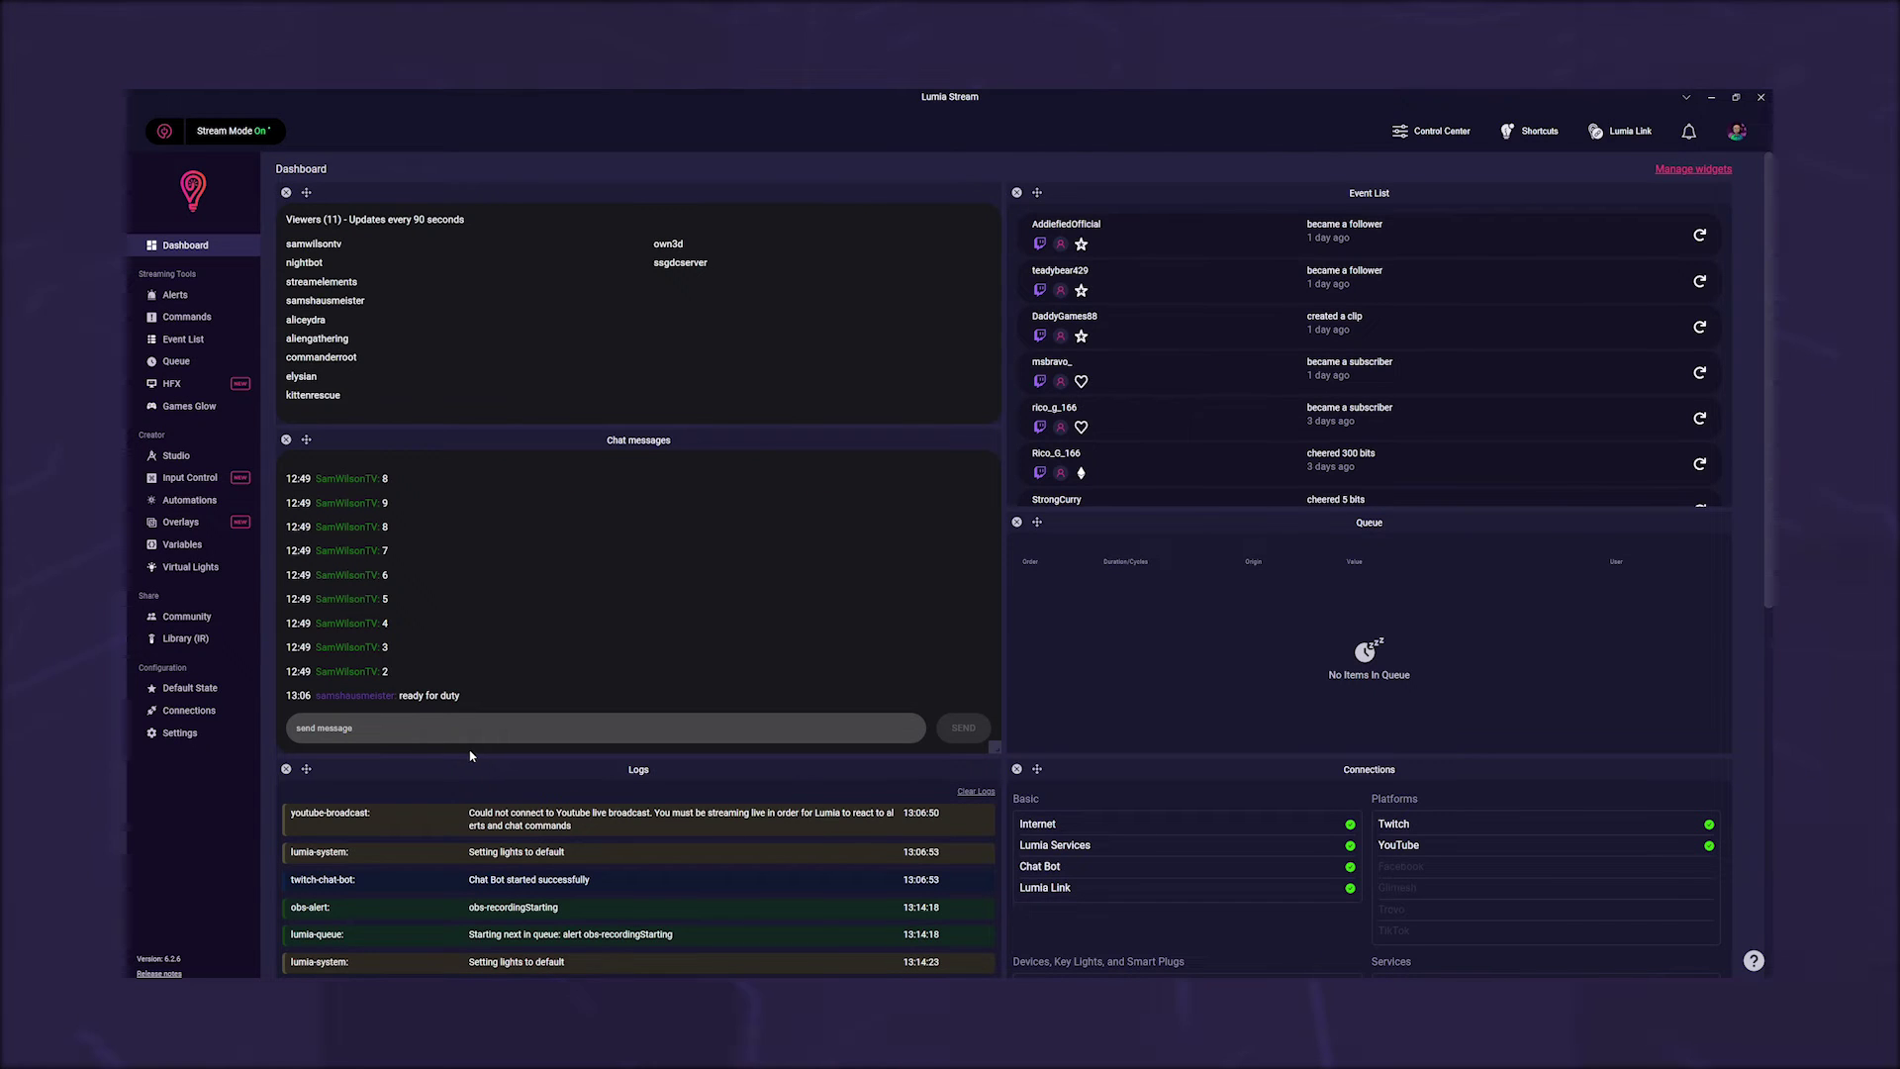
Step: Choose a different donation currency in the General settings
click(182, 735)
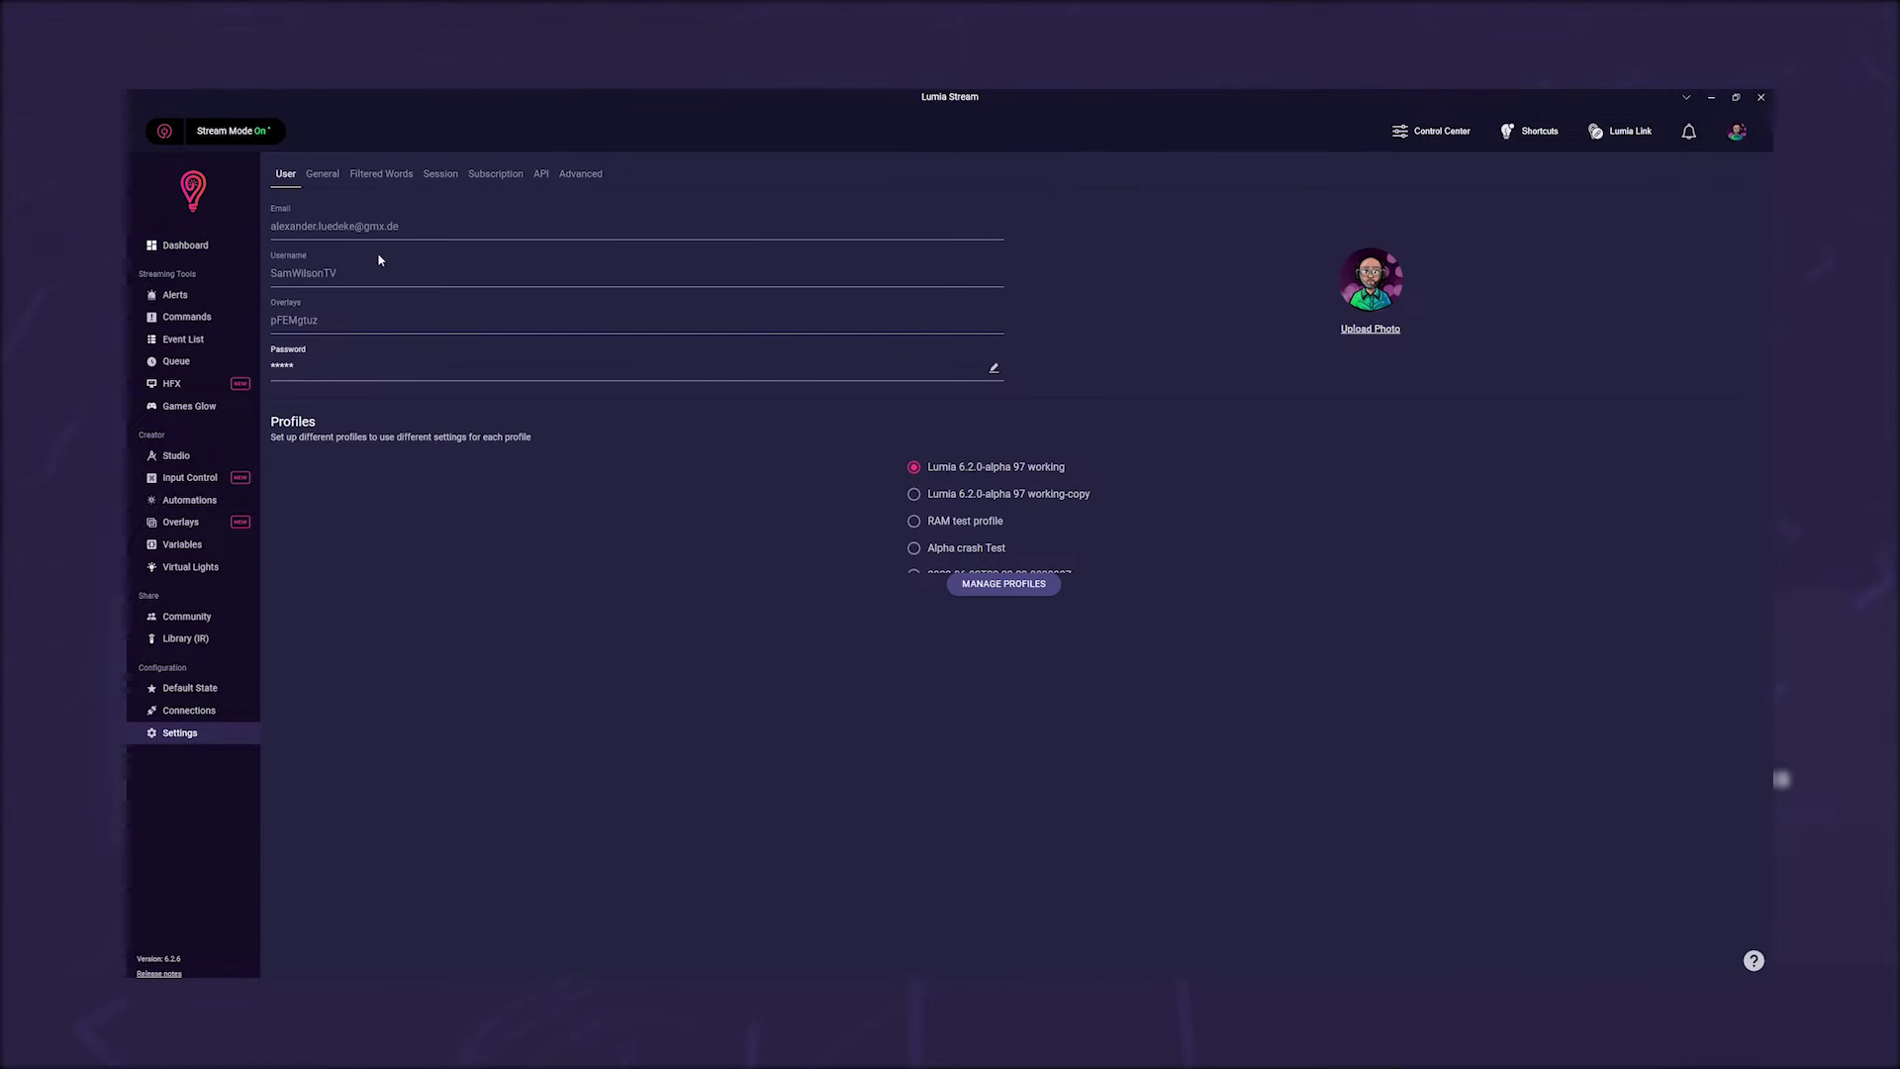
click(324, 175)
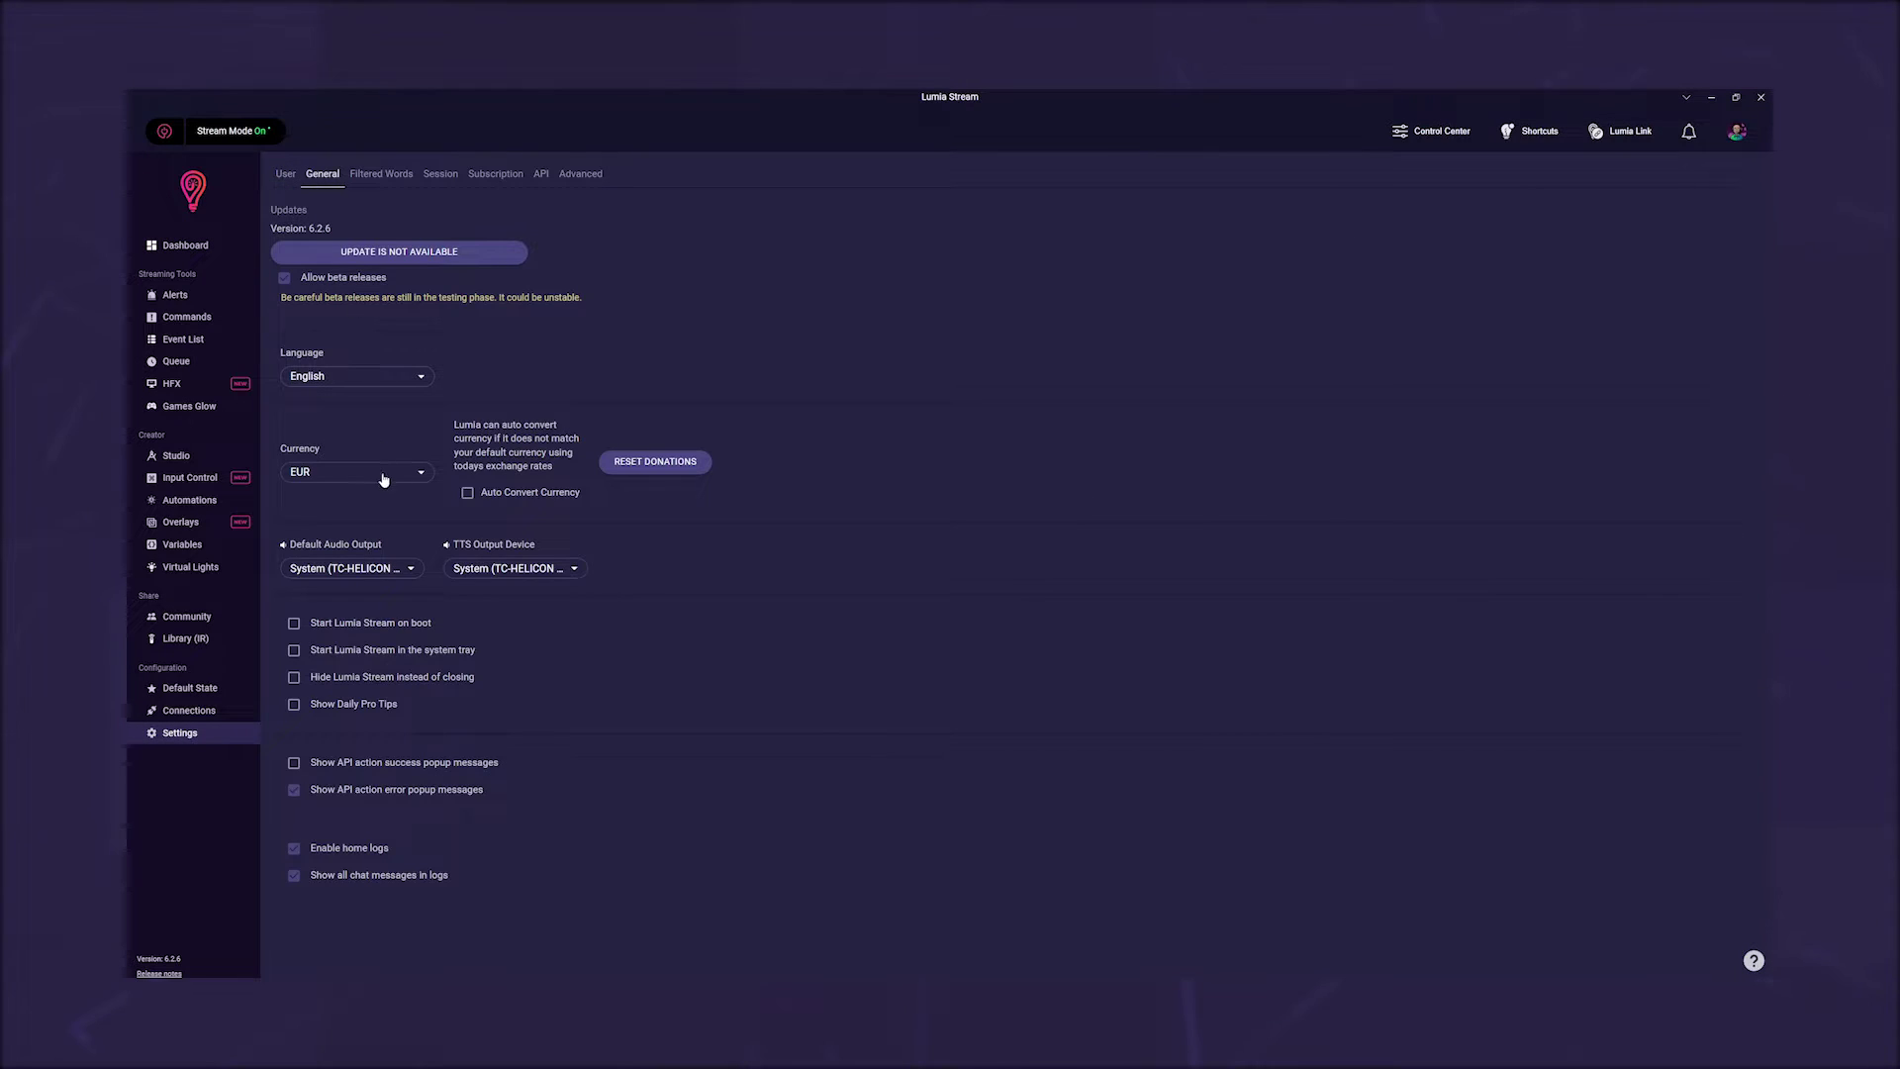
click(384, 479)
click(346, 540)
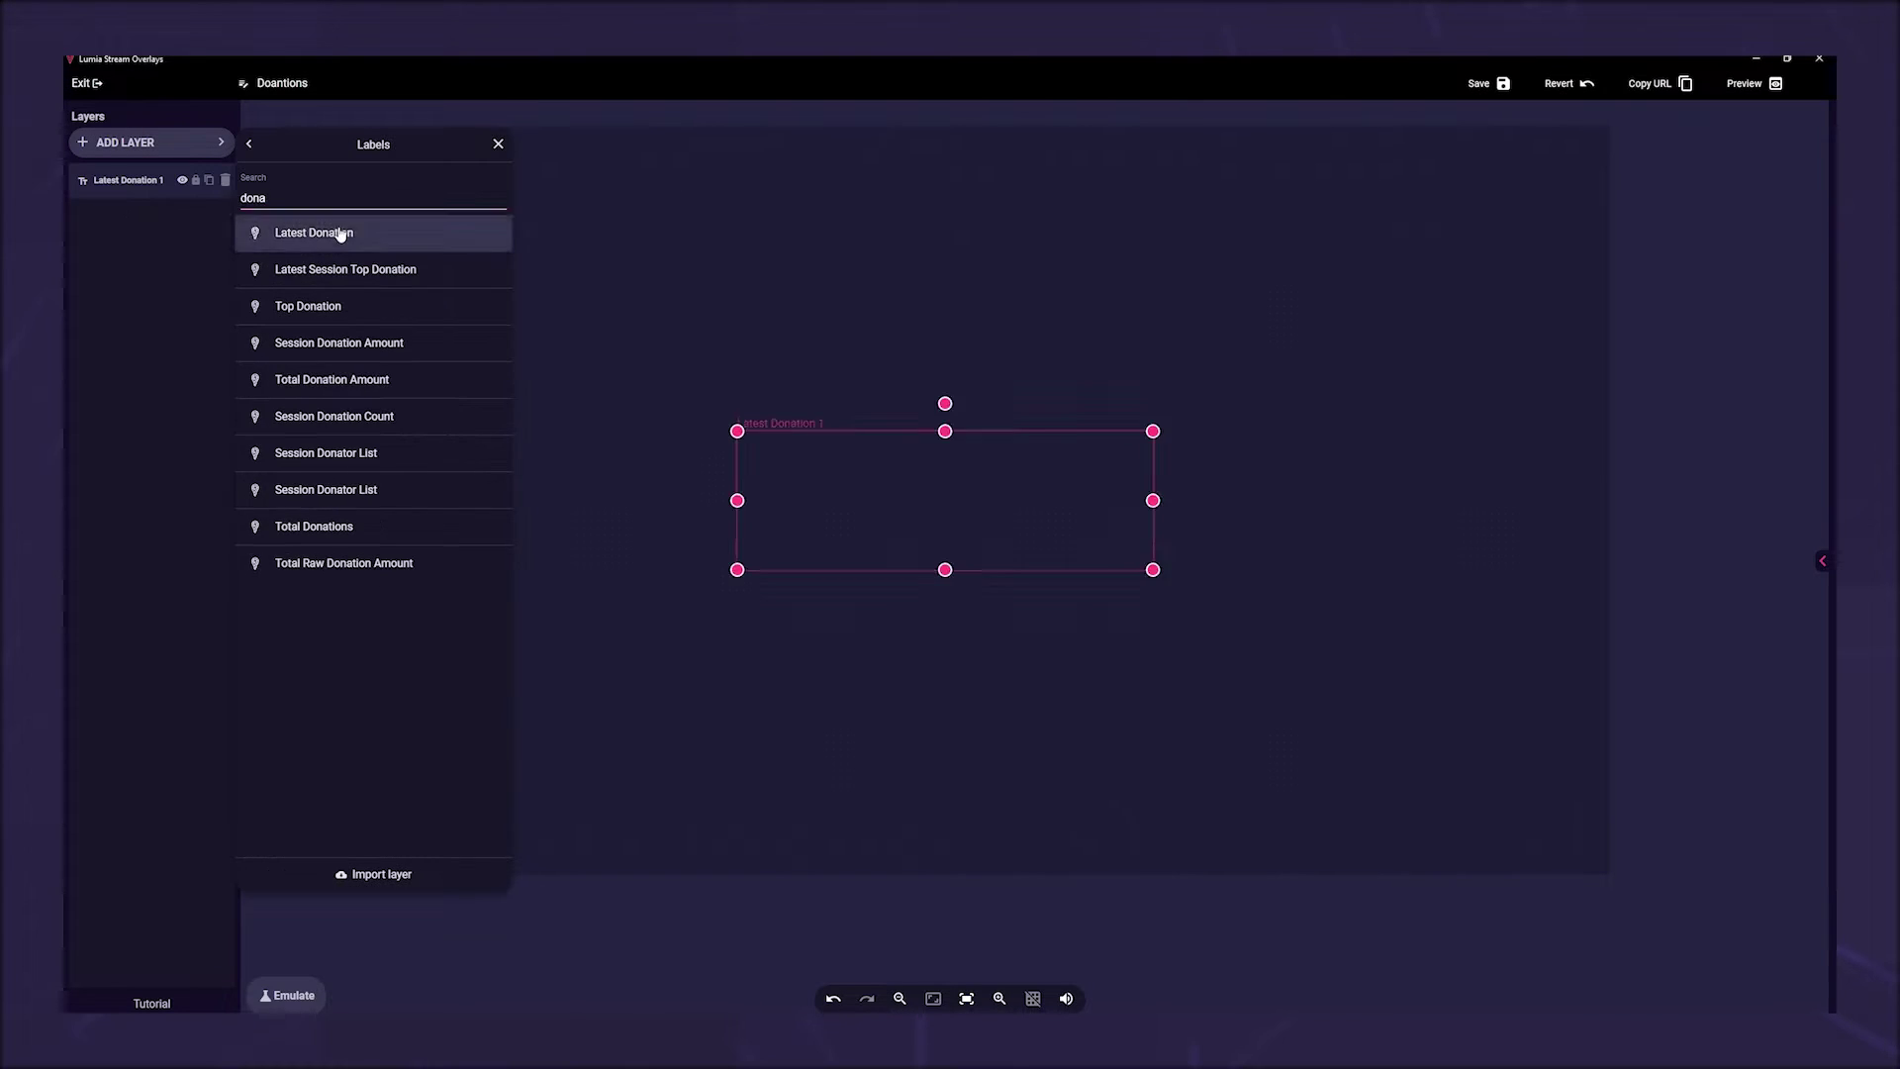
Step: Add a Latest Donation label layer and make its text red
click(1684, 231)
click(1806, 381)
click(1724, 434)
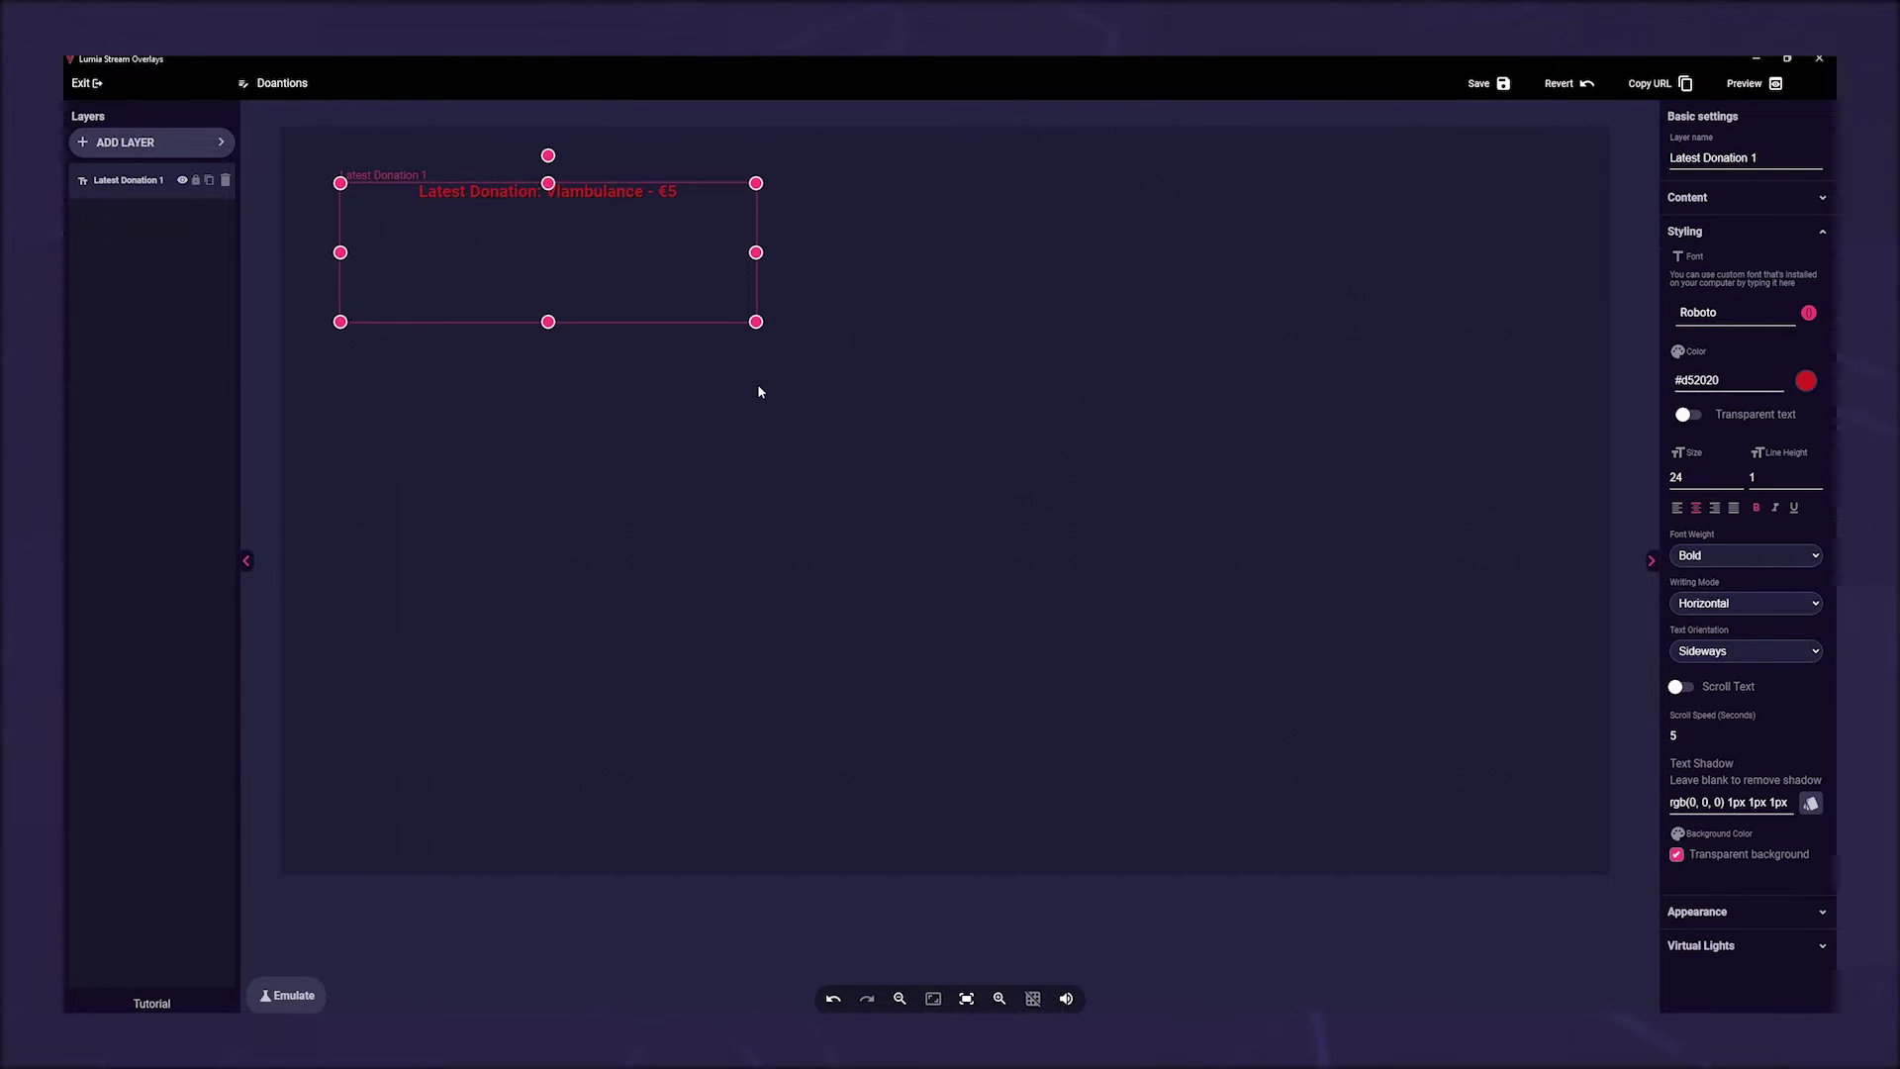
Step: Add a Session Donation Count goal layer and bring up its goal type choices
click(148, 141)
click(336, 374)
click(378, 377)
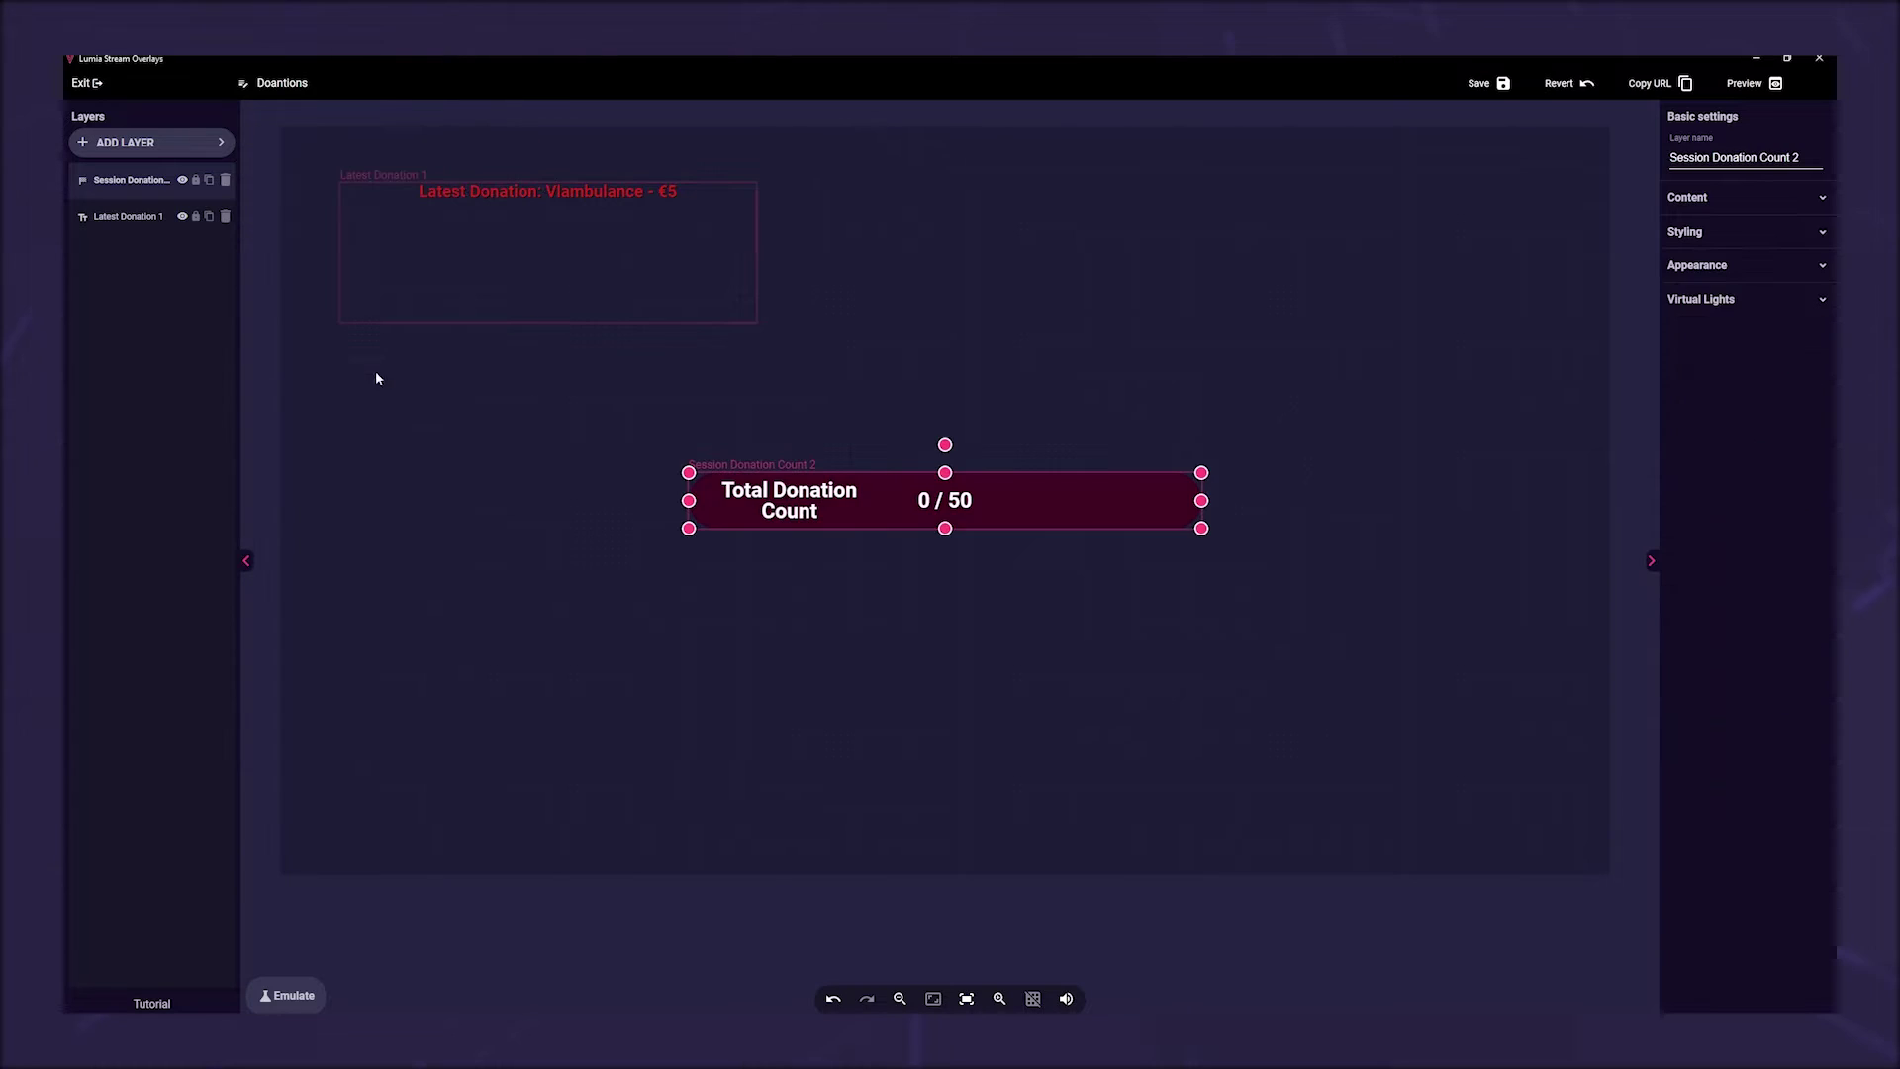
click(1707, 201)
click(1722, 235)
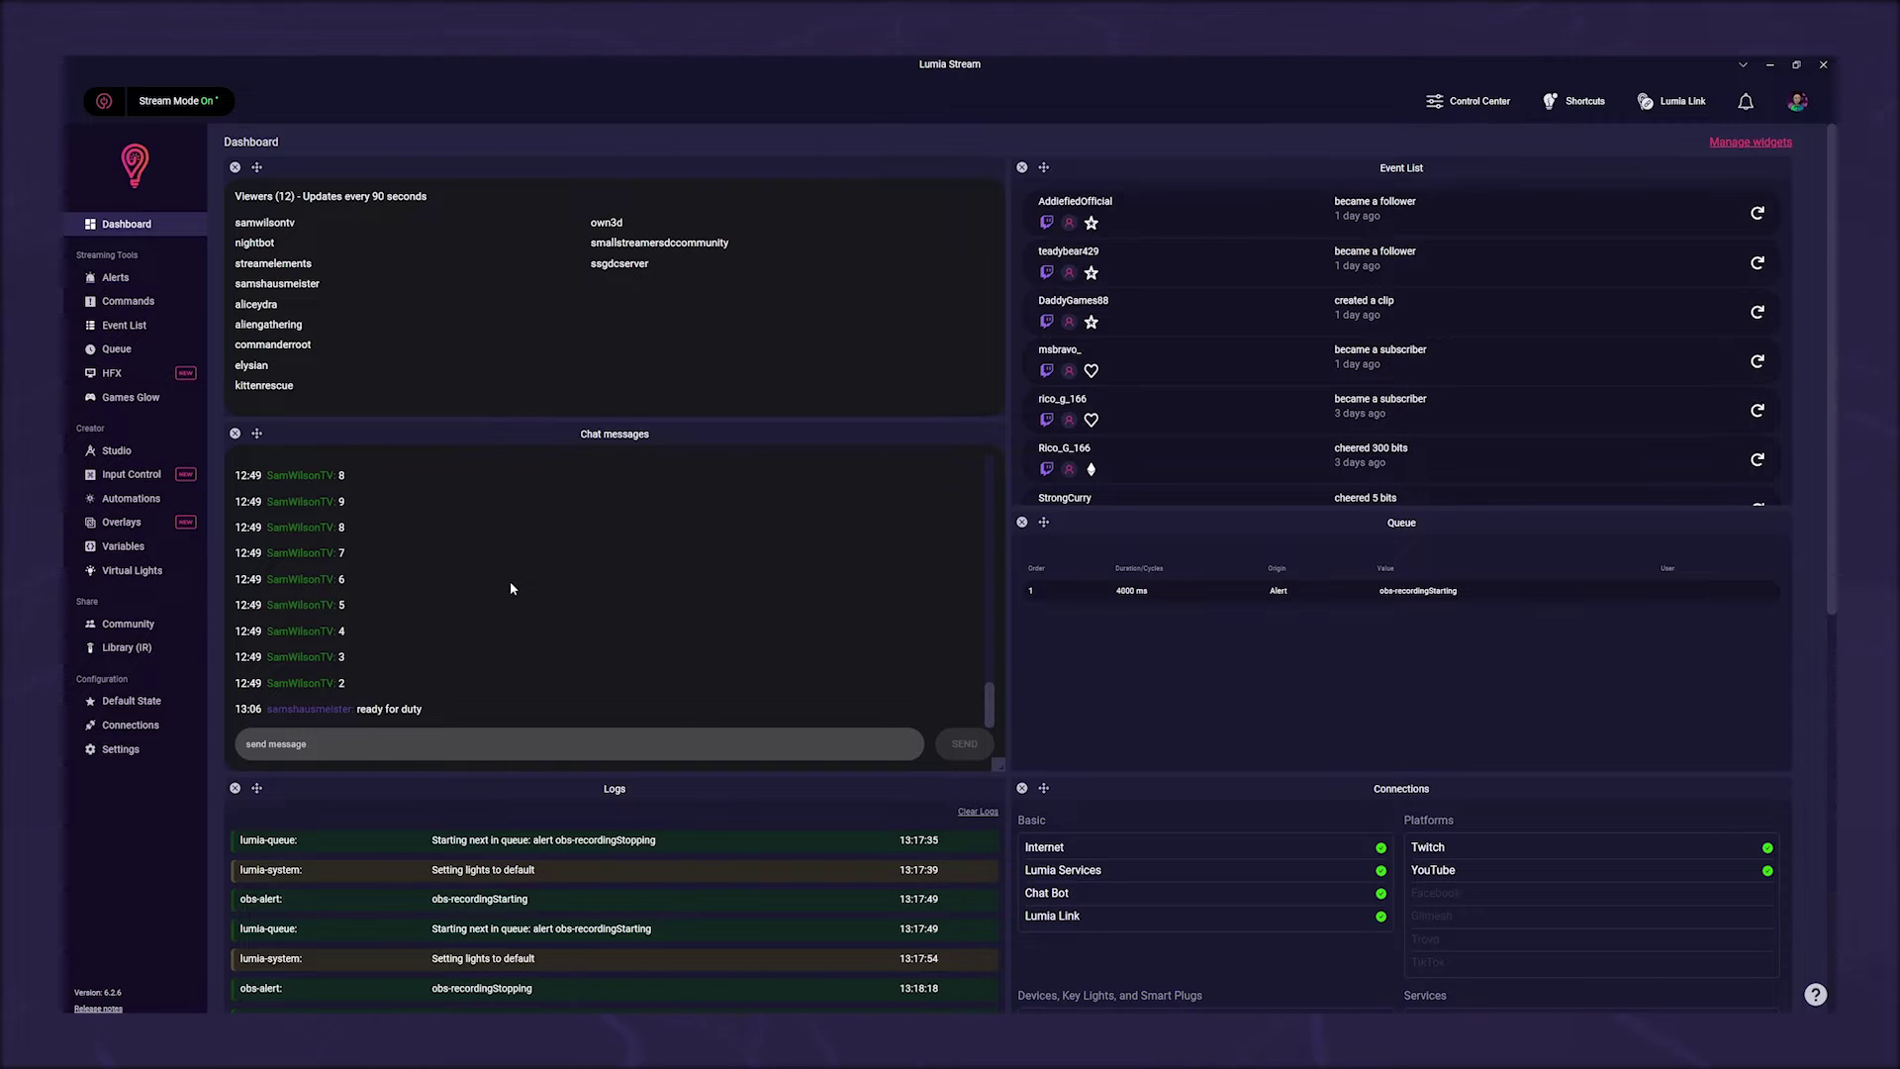
Step: Add a new 1080p overlay named 'Doantions' from the Overlays list
click(121, 521)
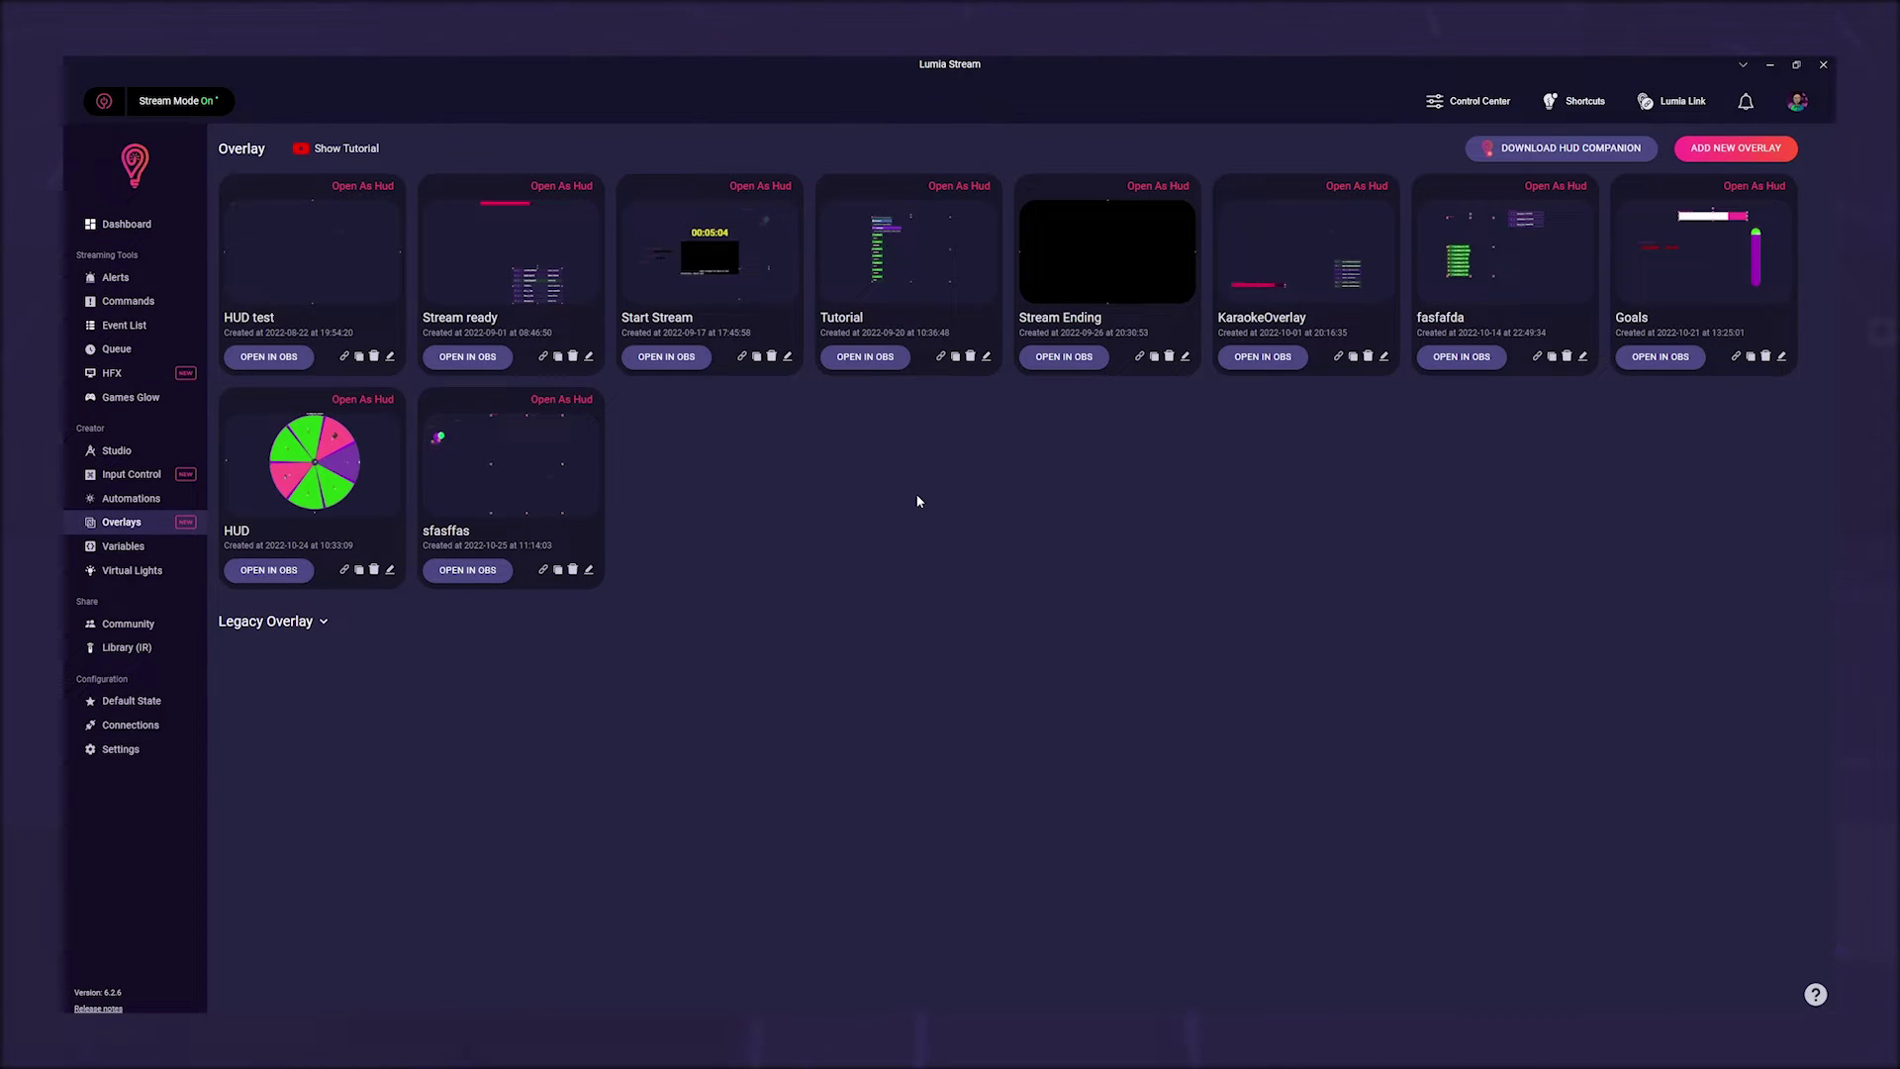
click(1707, 151)
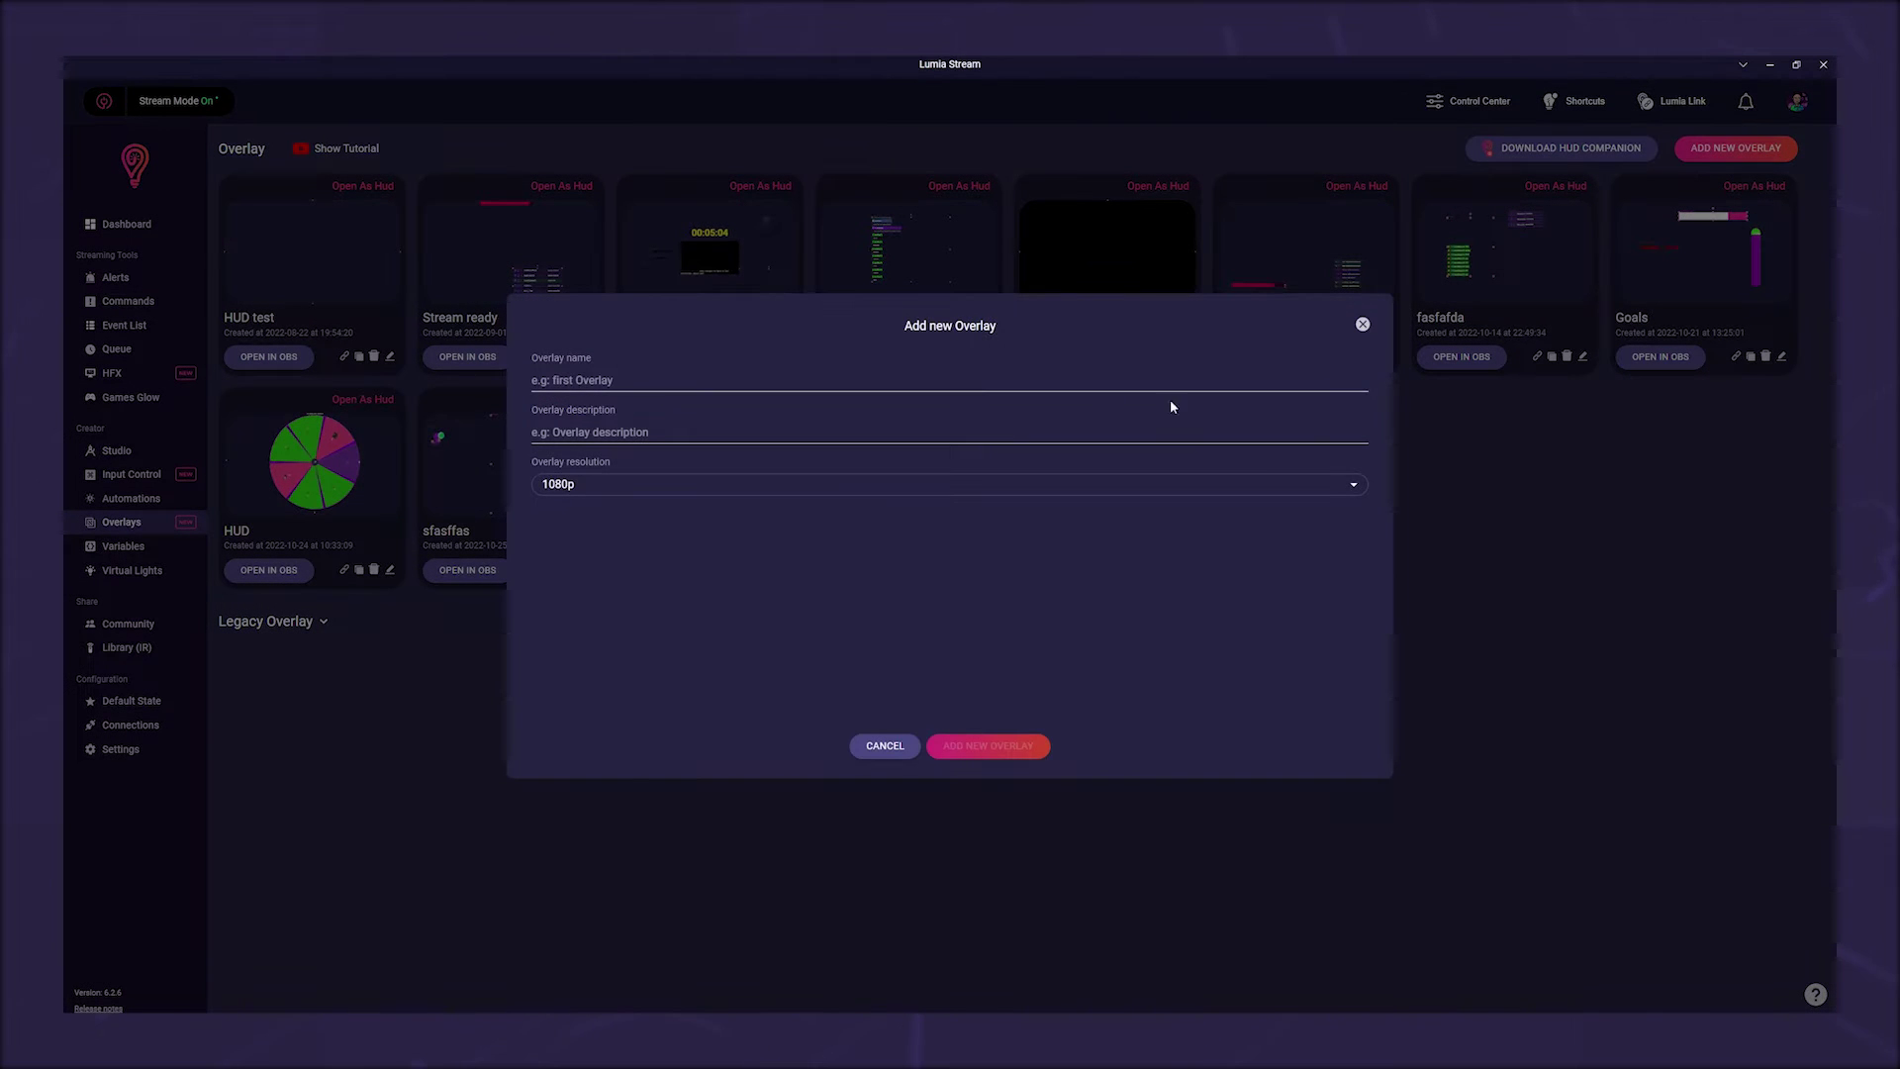
click(959, 392)
text(Doantions)
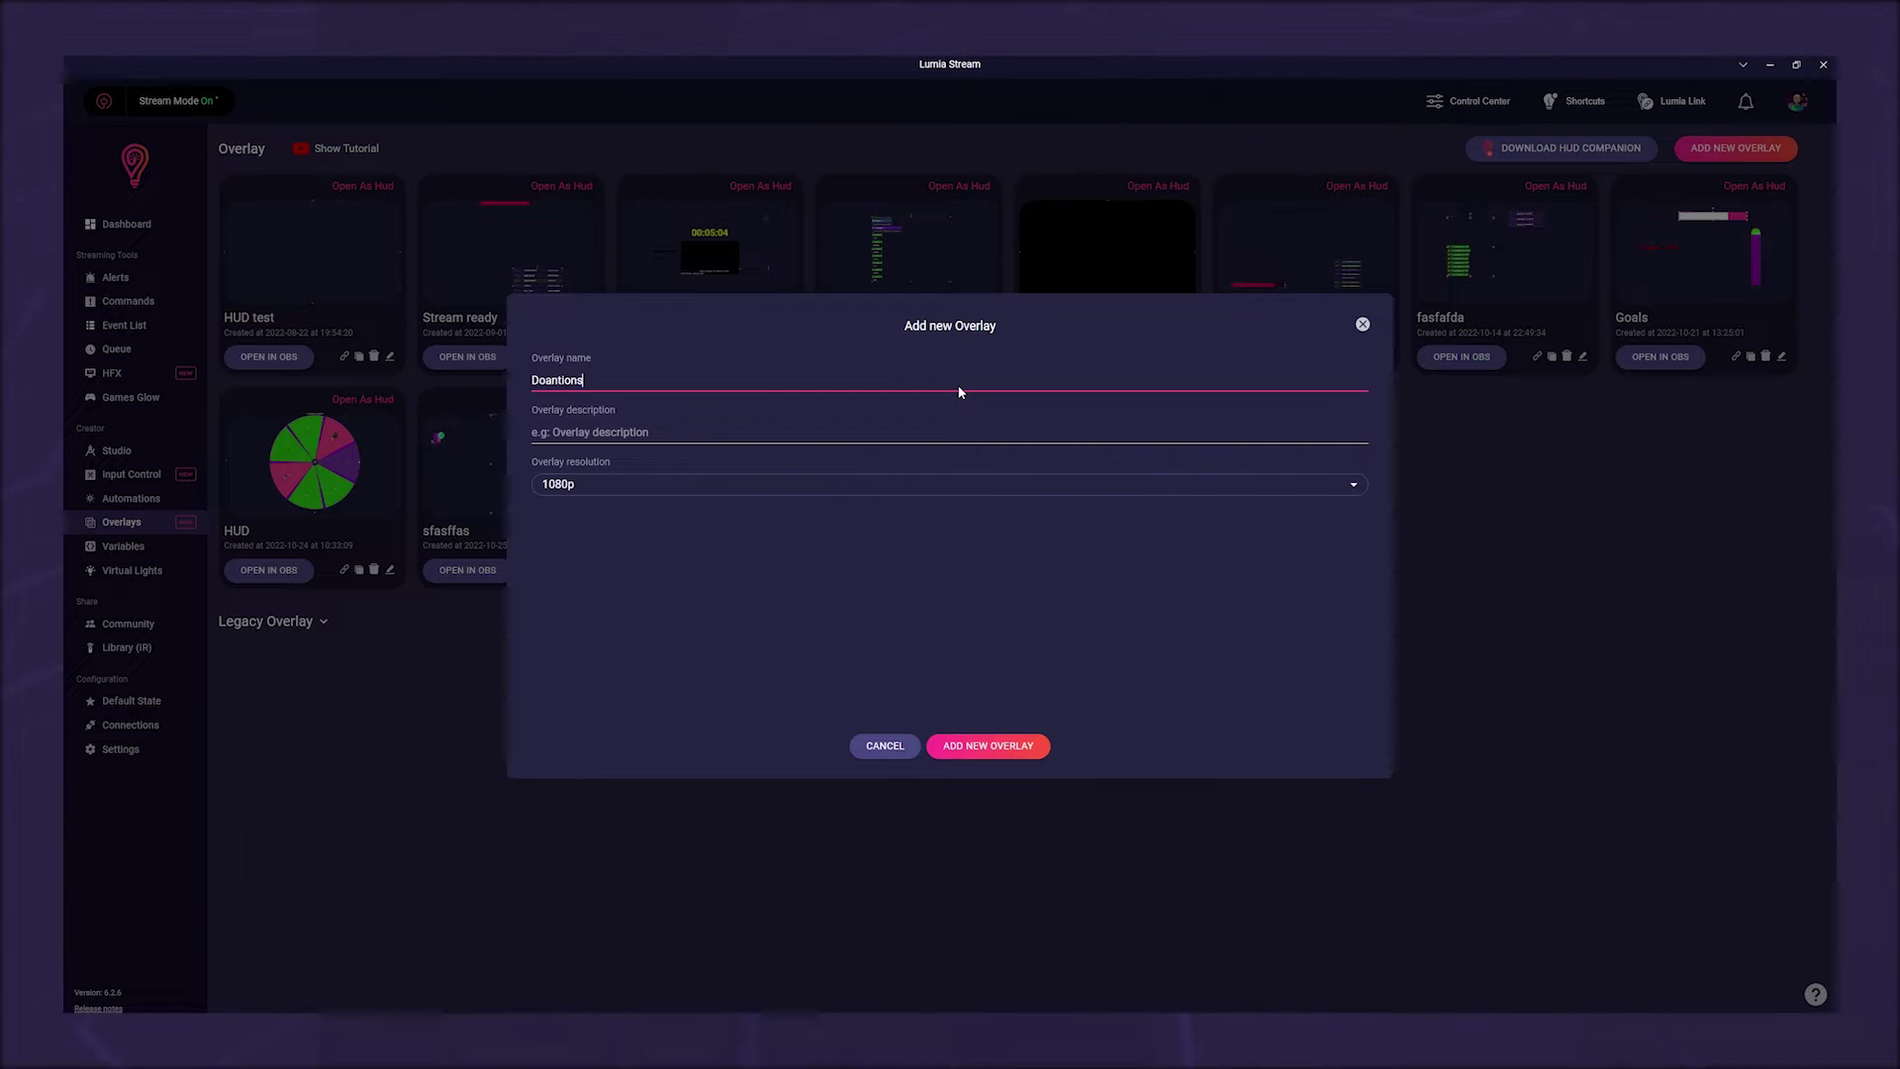
click(993, 748)
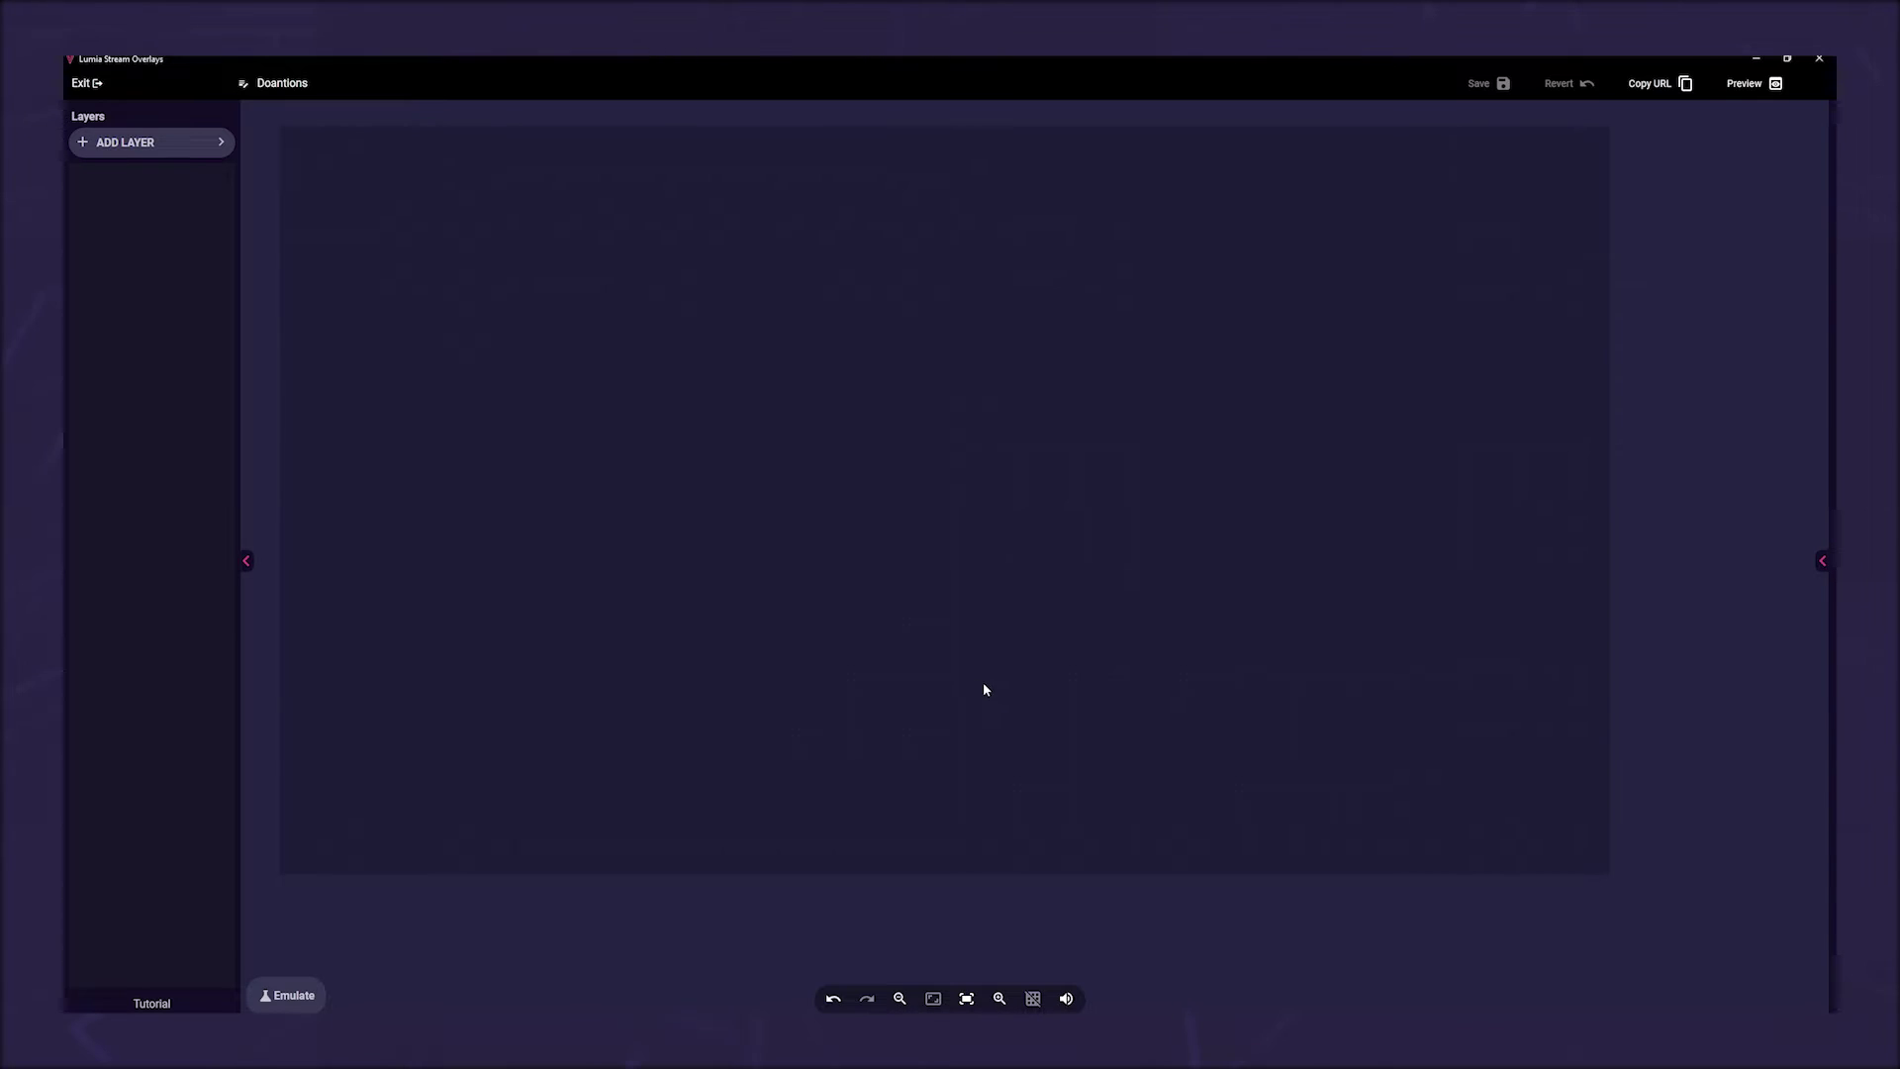
Step: Add the Latest Donation label layer by searching the labels for 'dona'
click(216, 149)
click(359, 333)
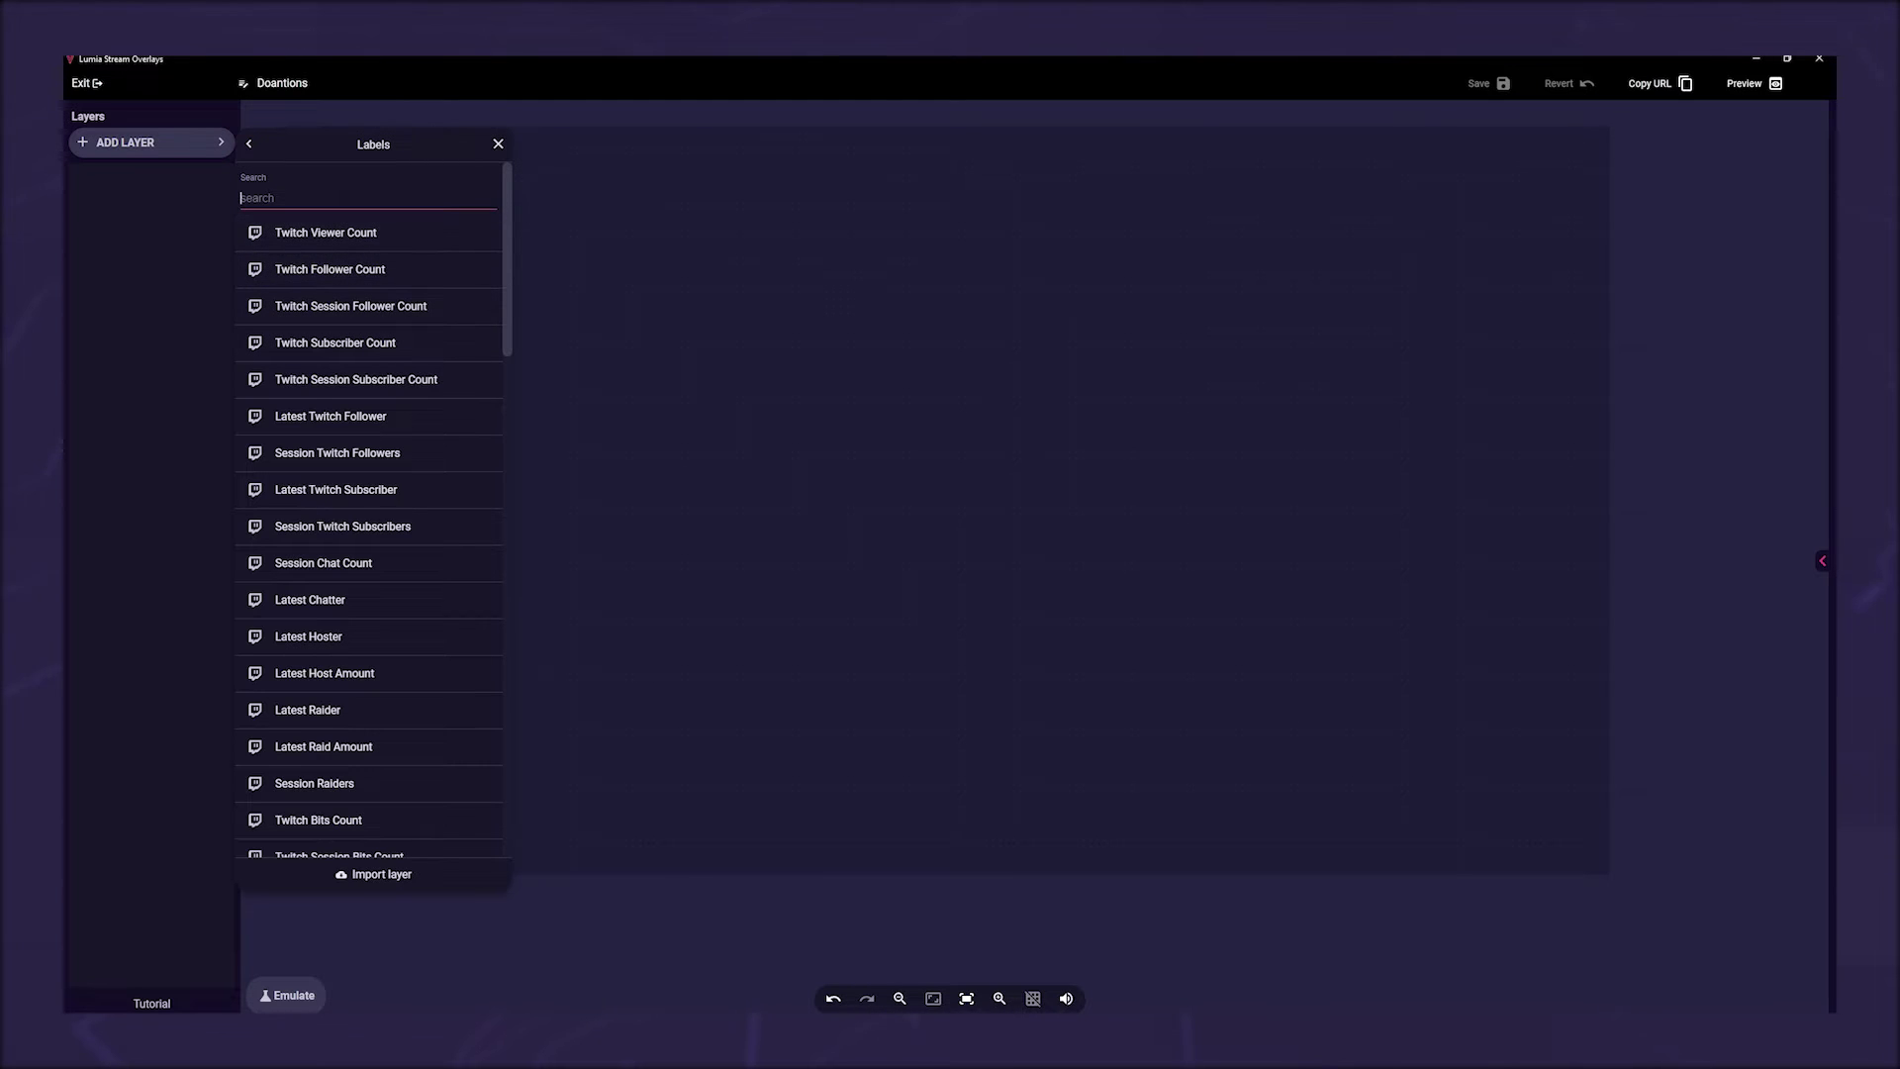
text(dona)
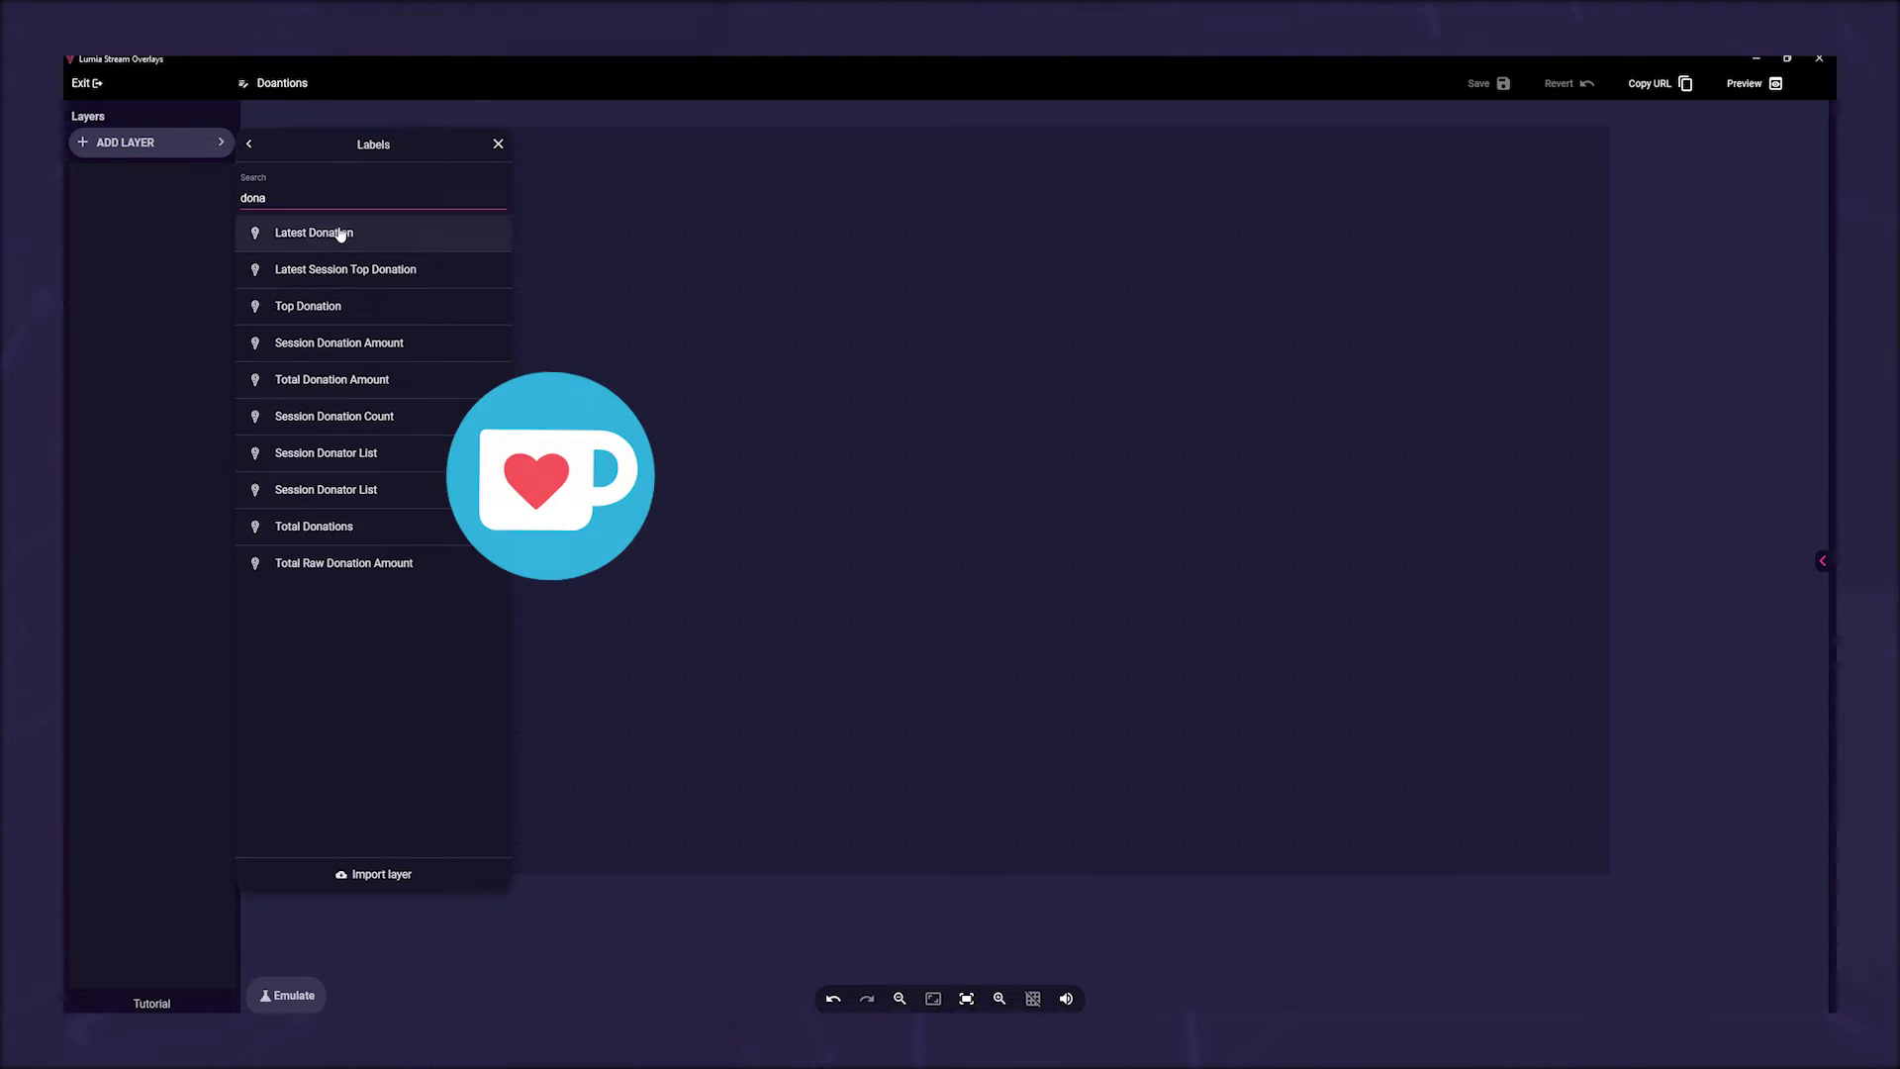
click(351, 247)
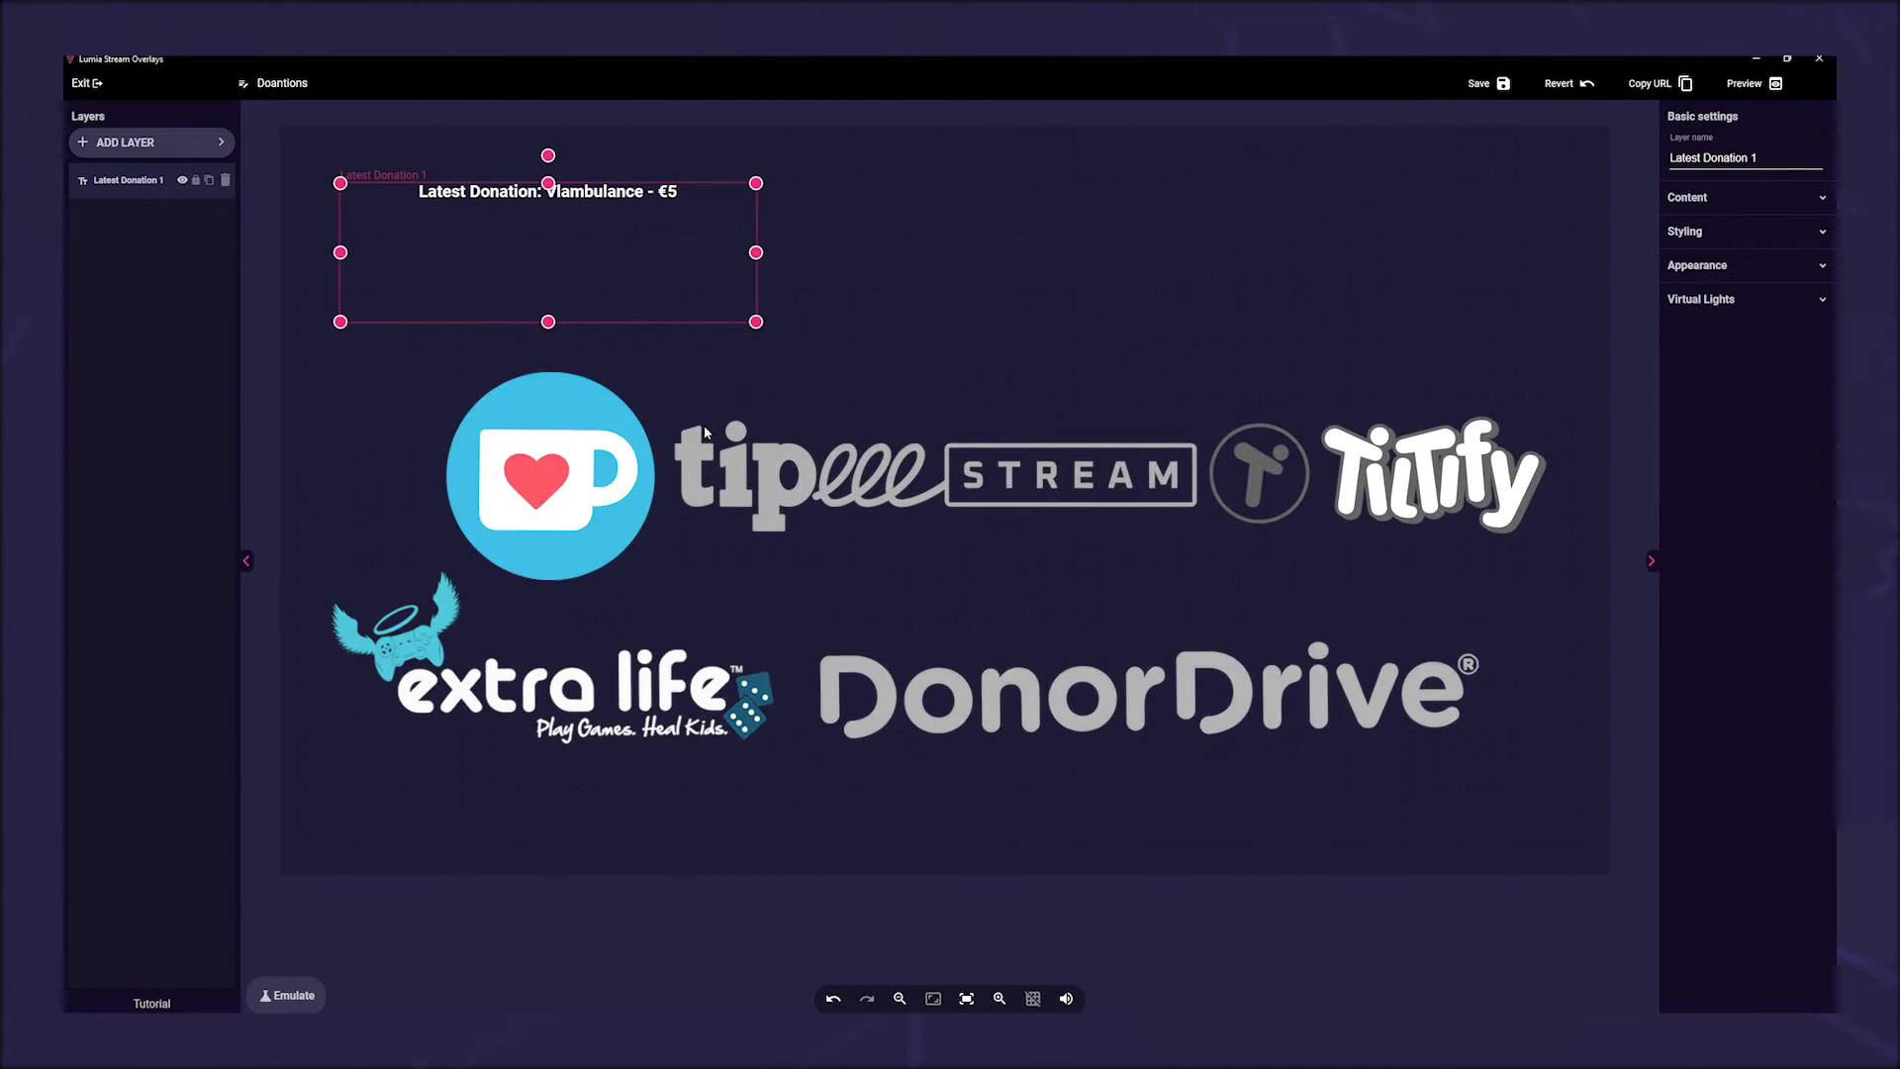
Step: Set the label's text colour to red #d52020 in its Styling settings
click(1702, 234)
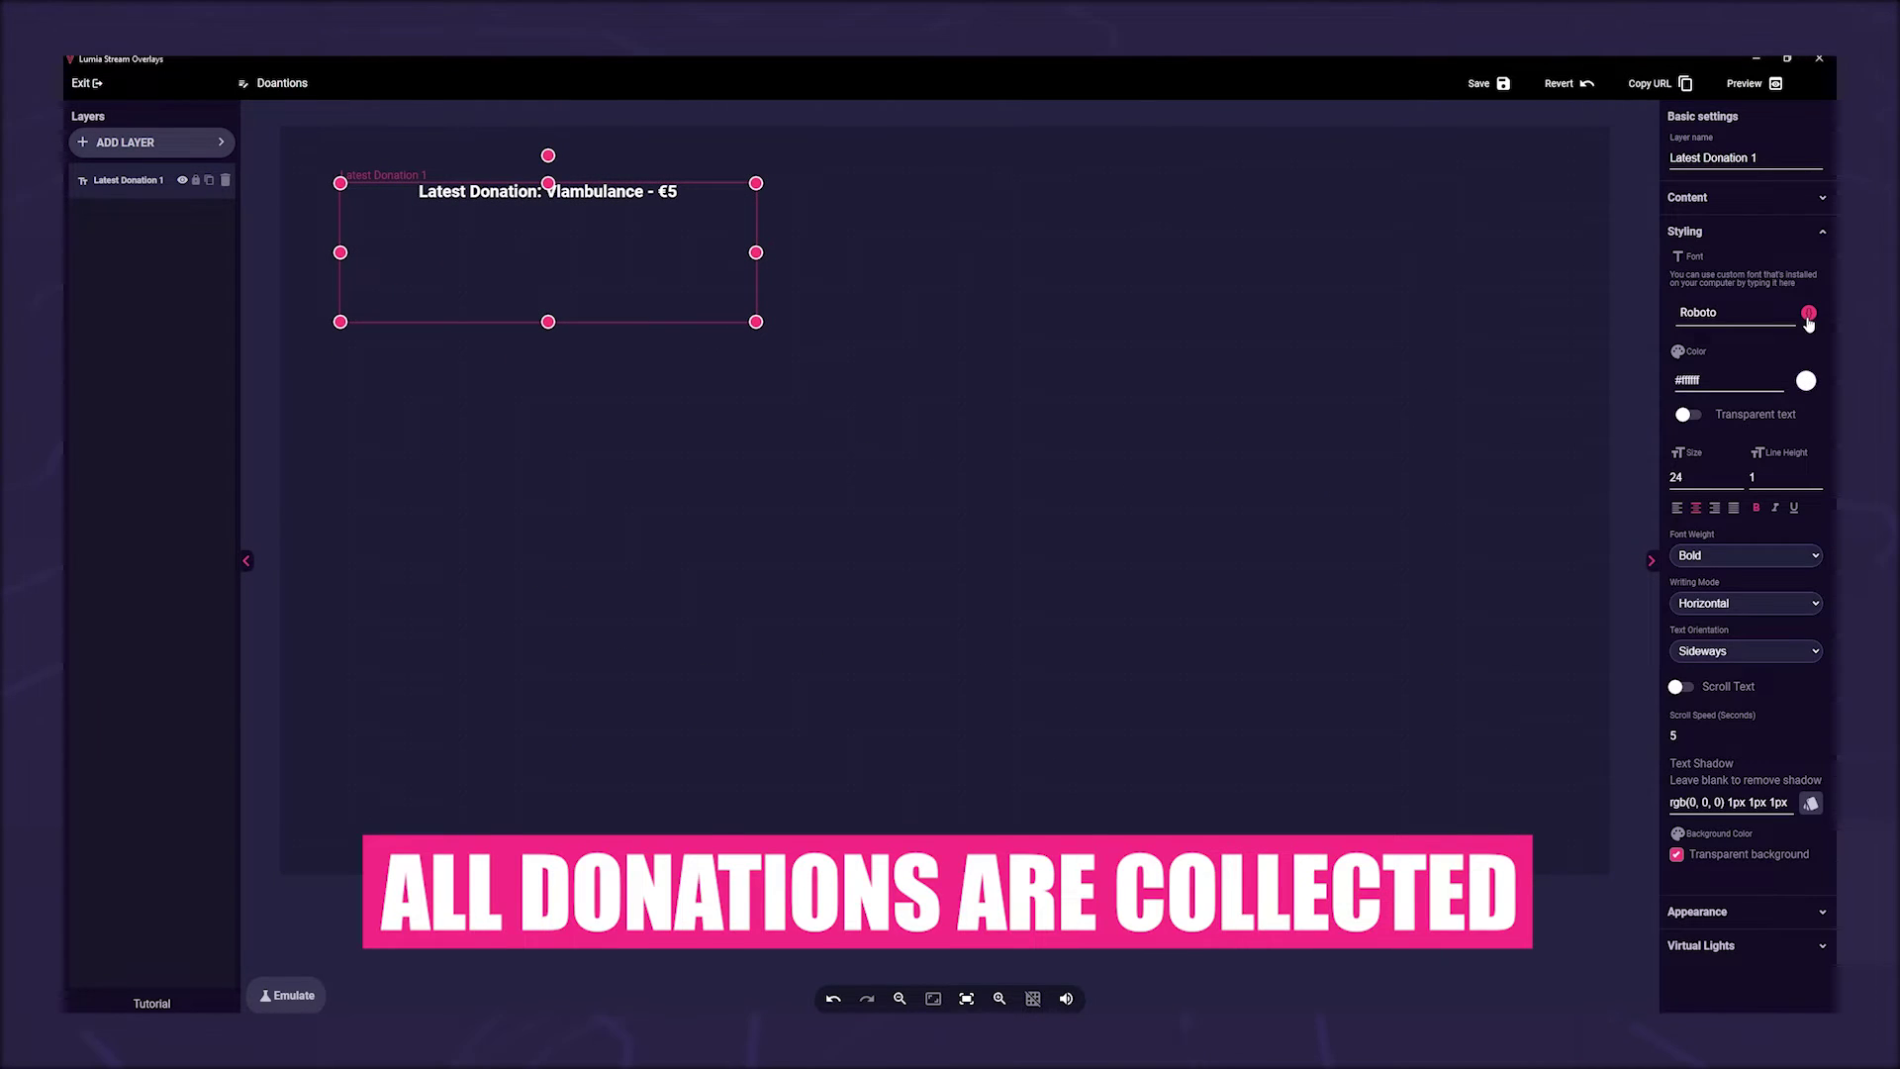
click(1806, 382)
click(1786, 426)
click(1625, 436)
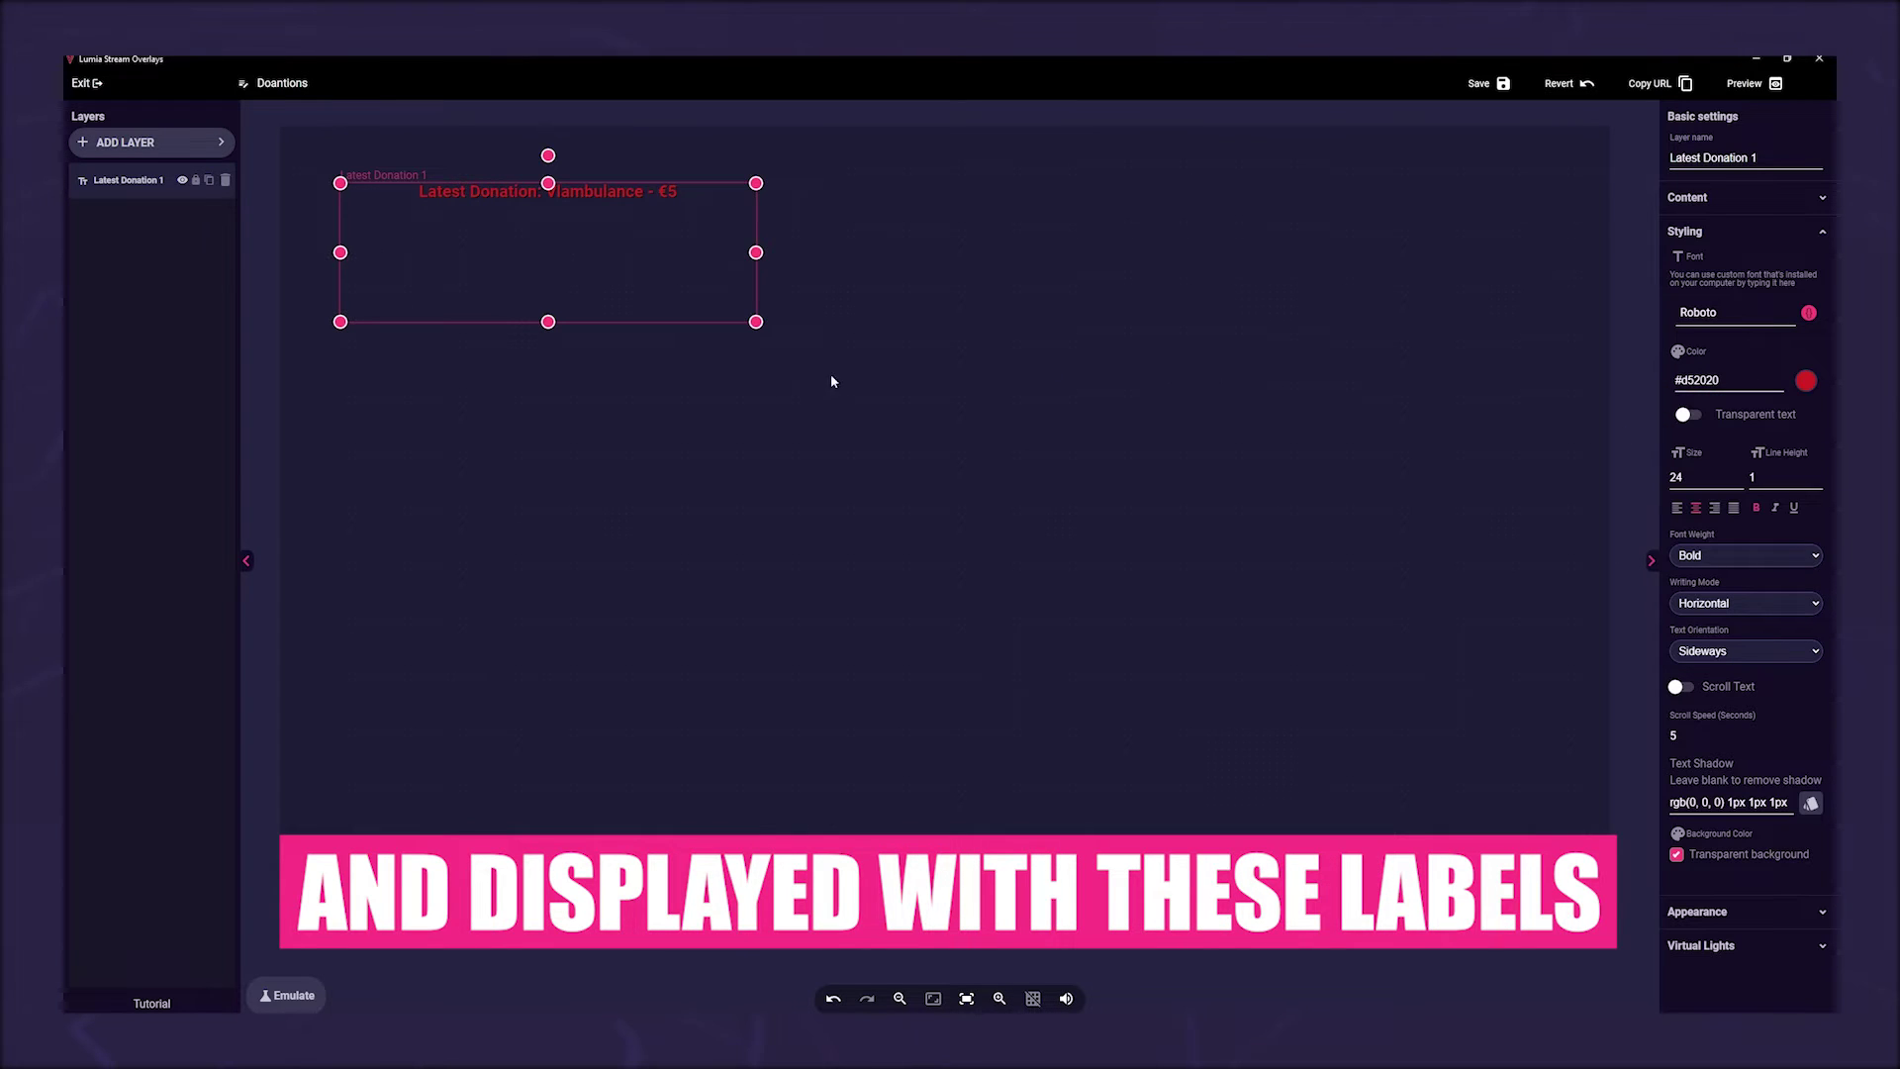
Step: Add a Session Donation Count goal layer and set its goal type to horizontal Bar
click(184, 148)
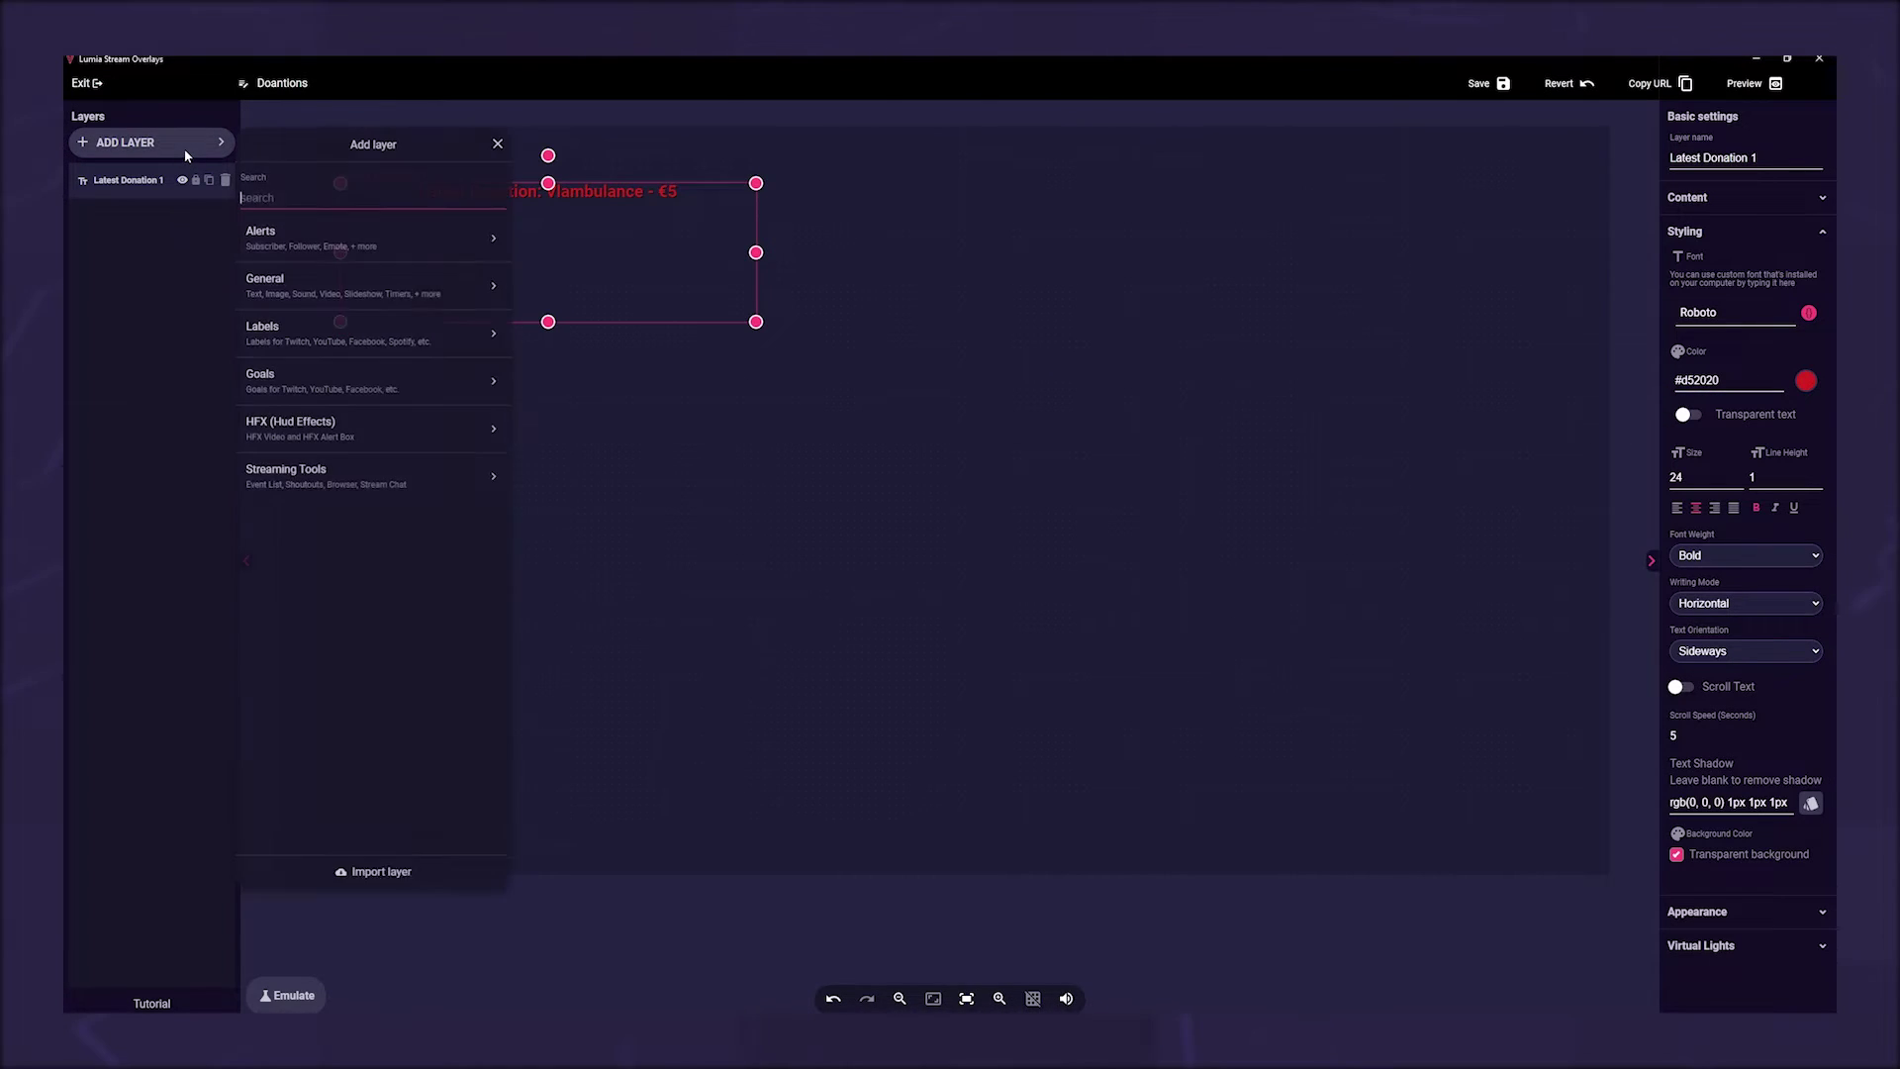
click(388, 384)
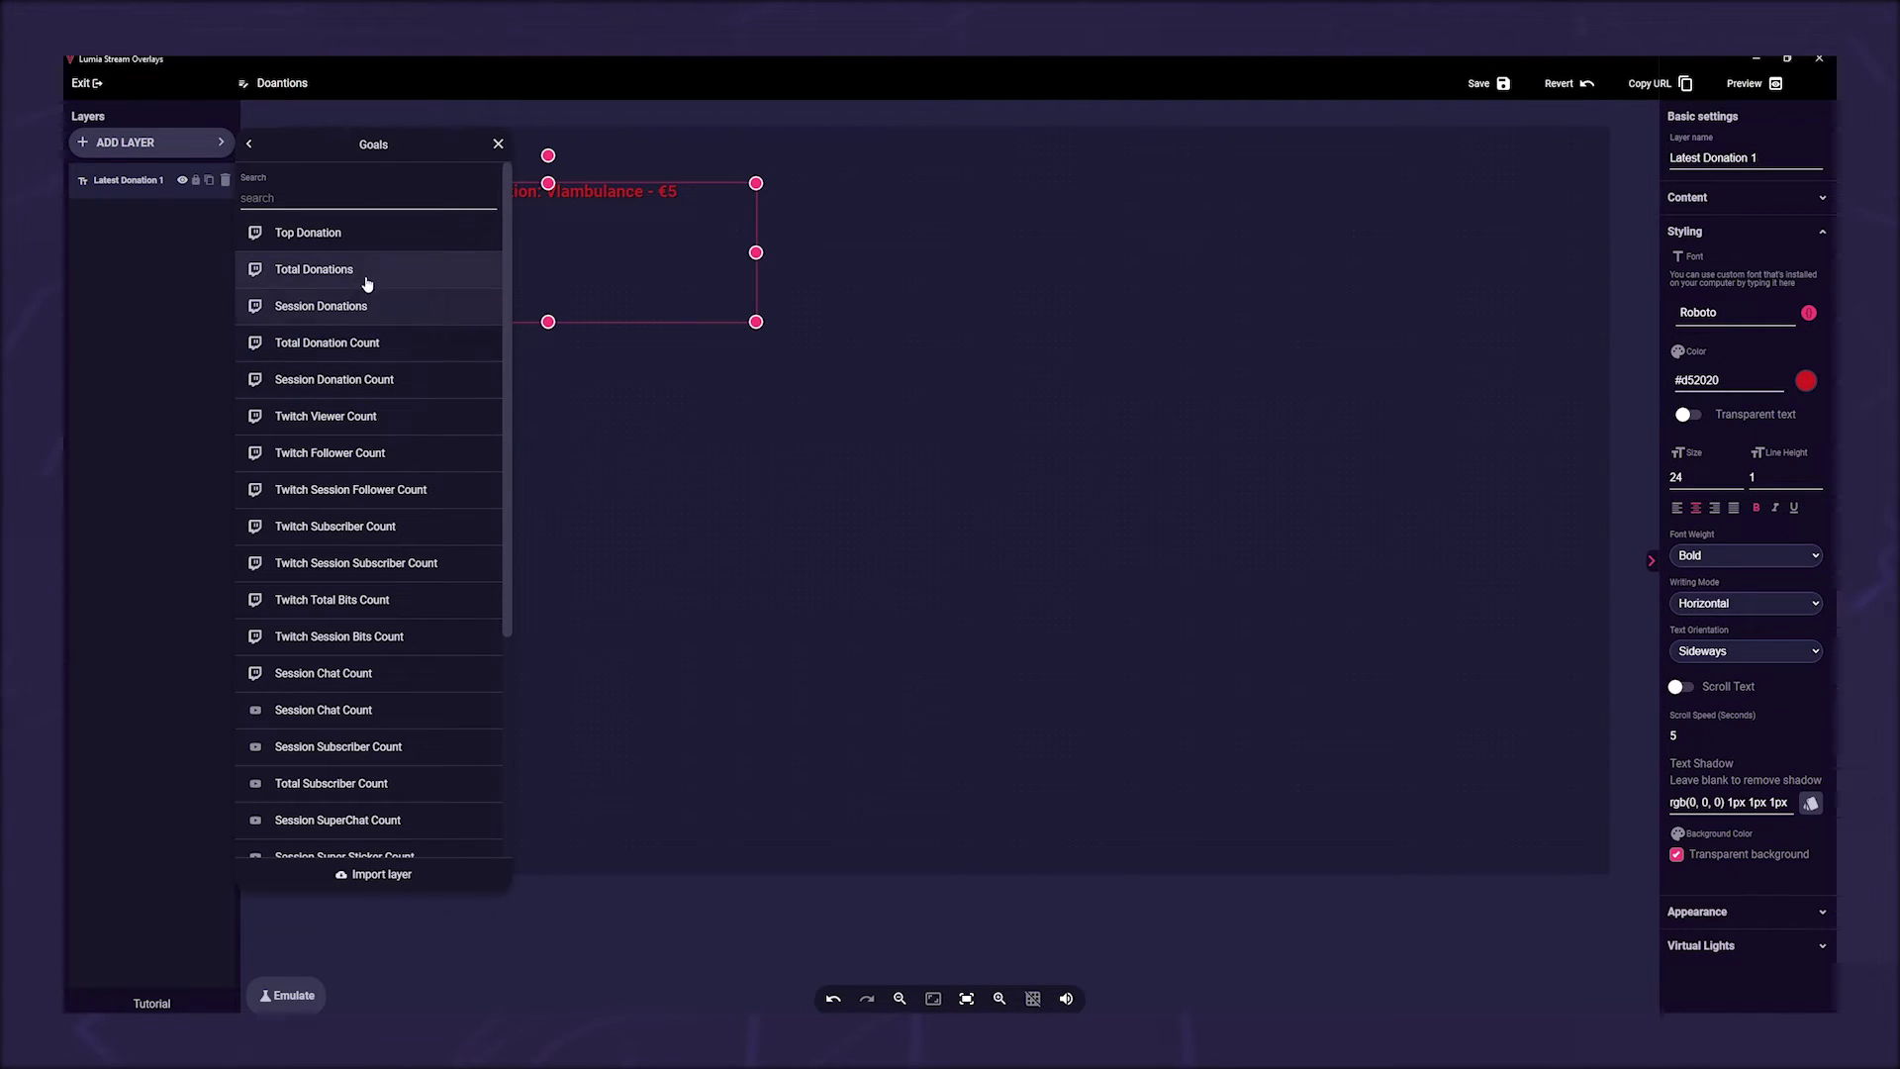
click(378, 380)
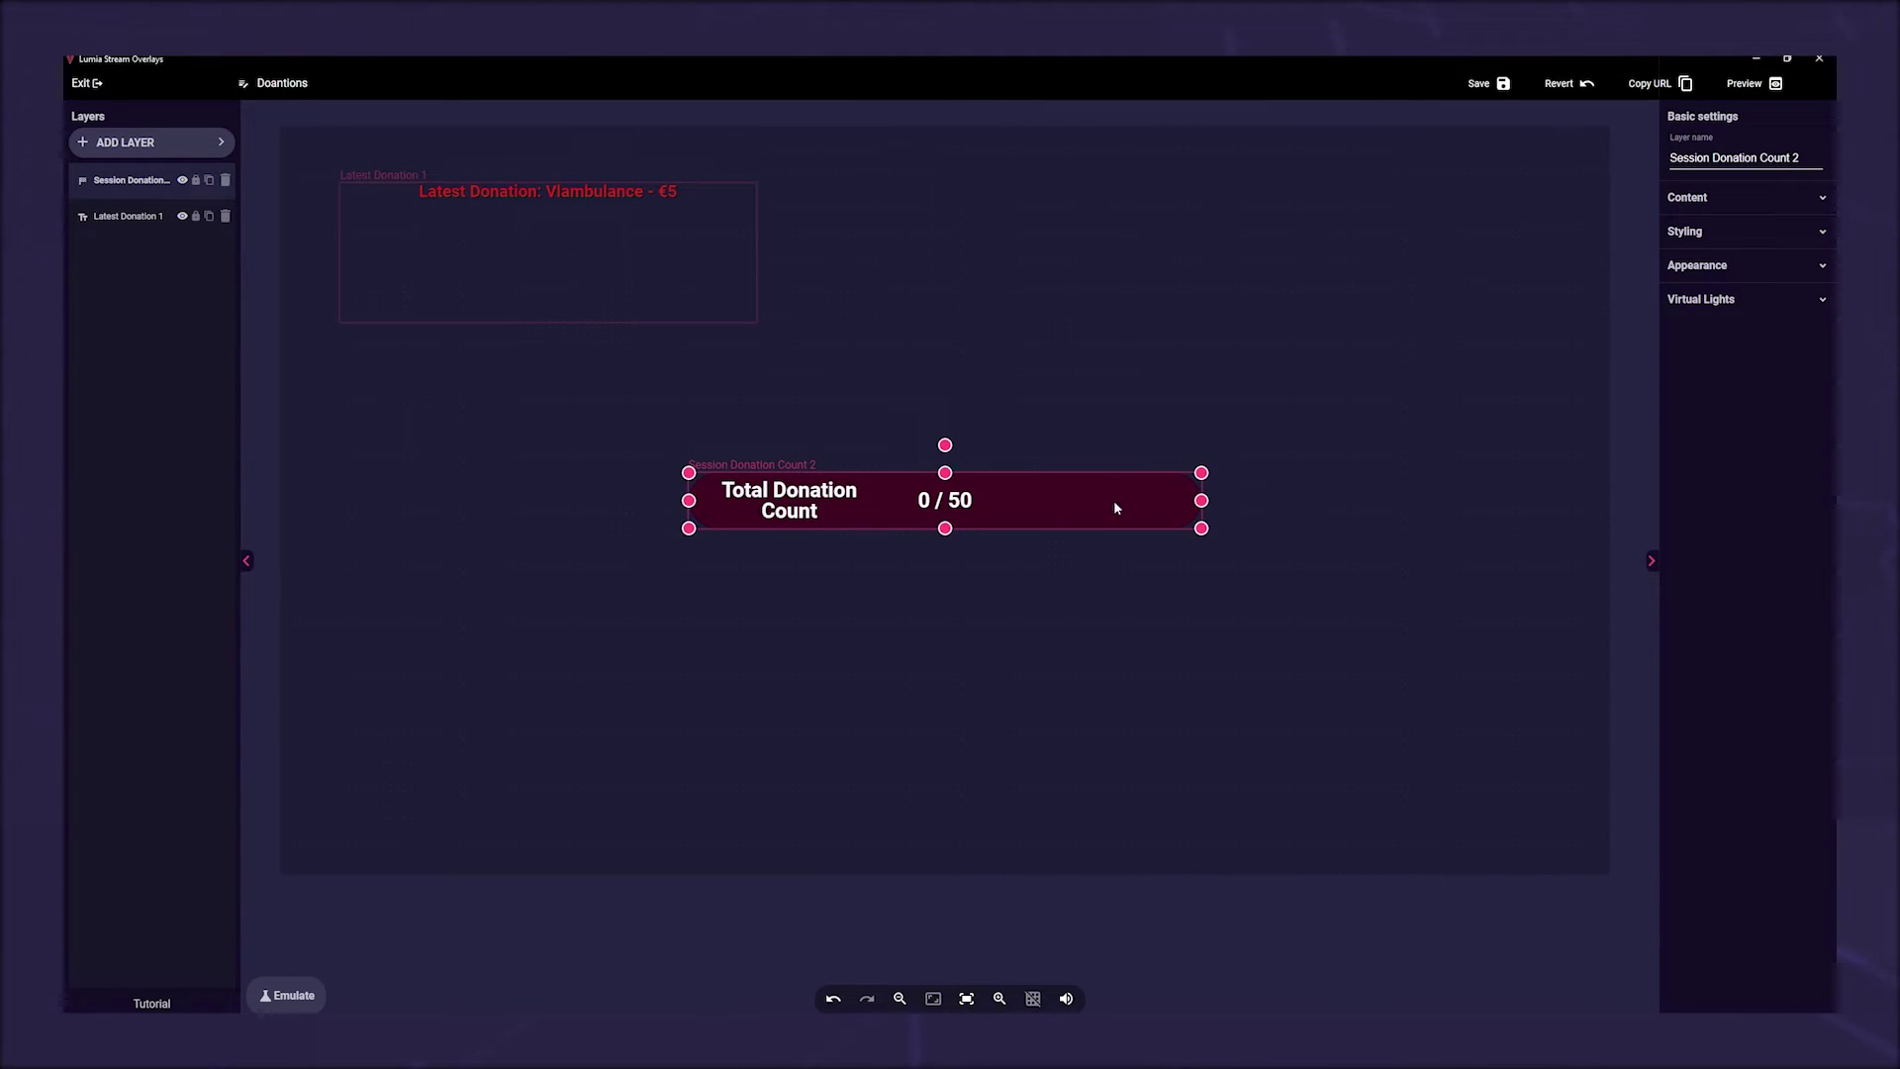
click(1701, 198)
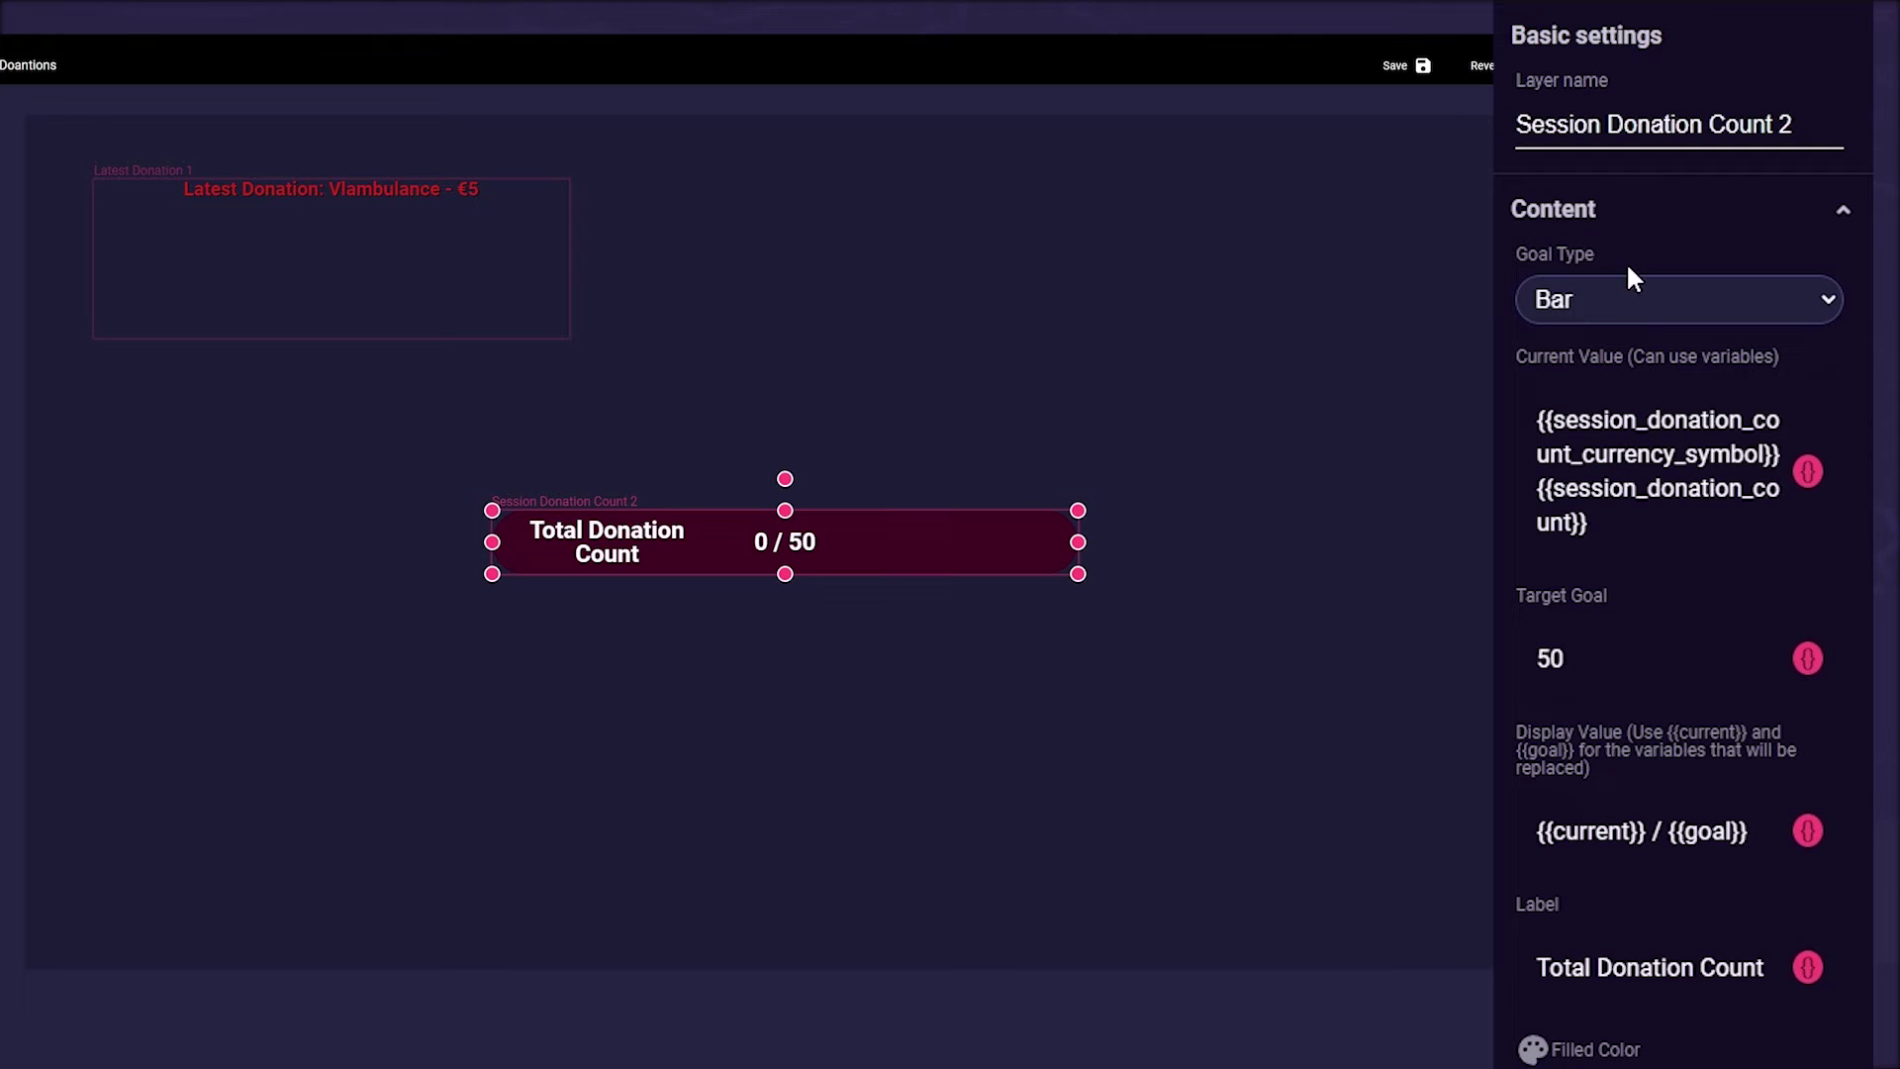
click(1627, 295)
click(1629, 327)
click(1635, 297)
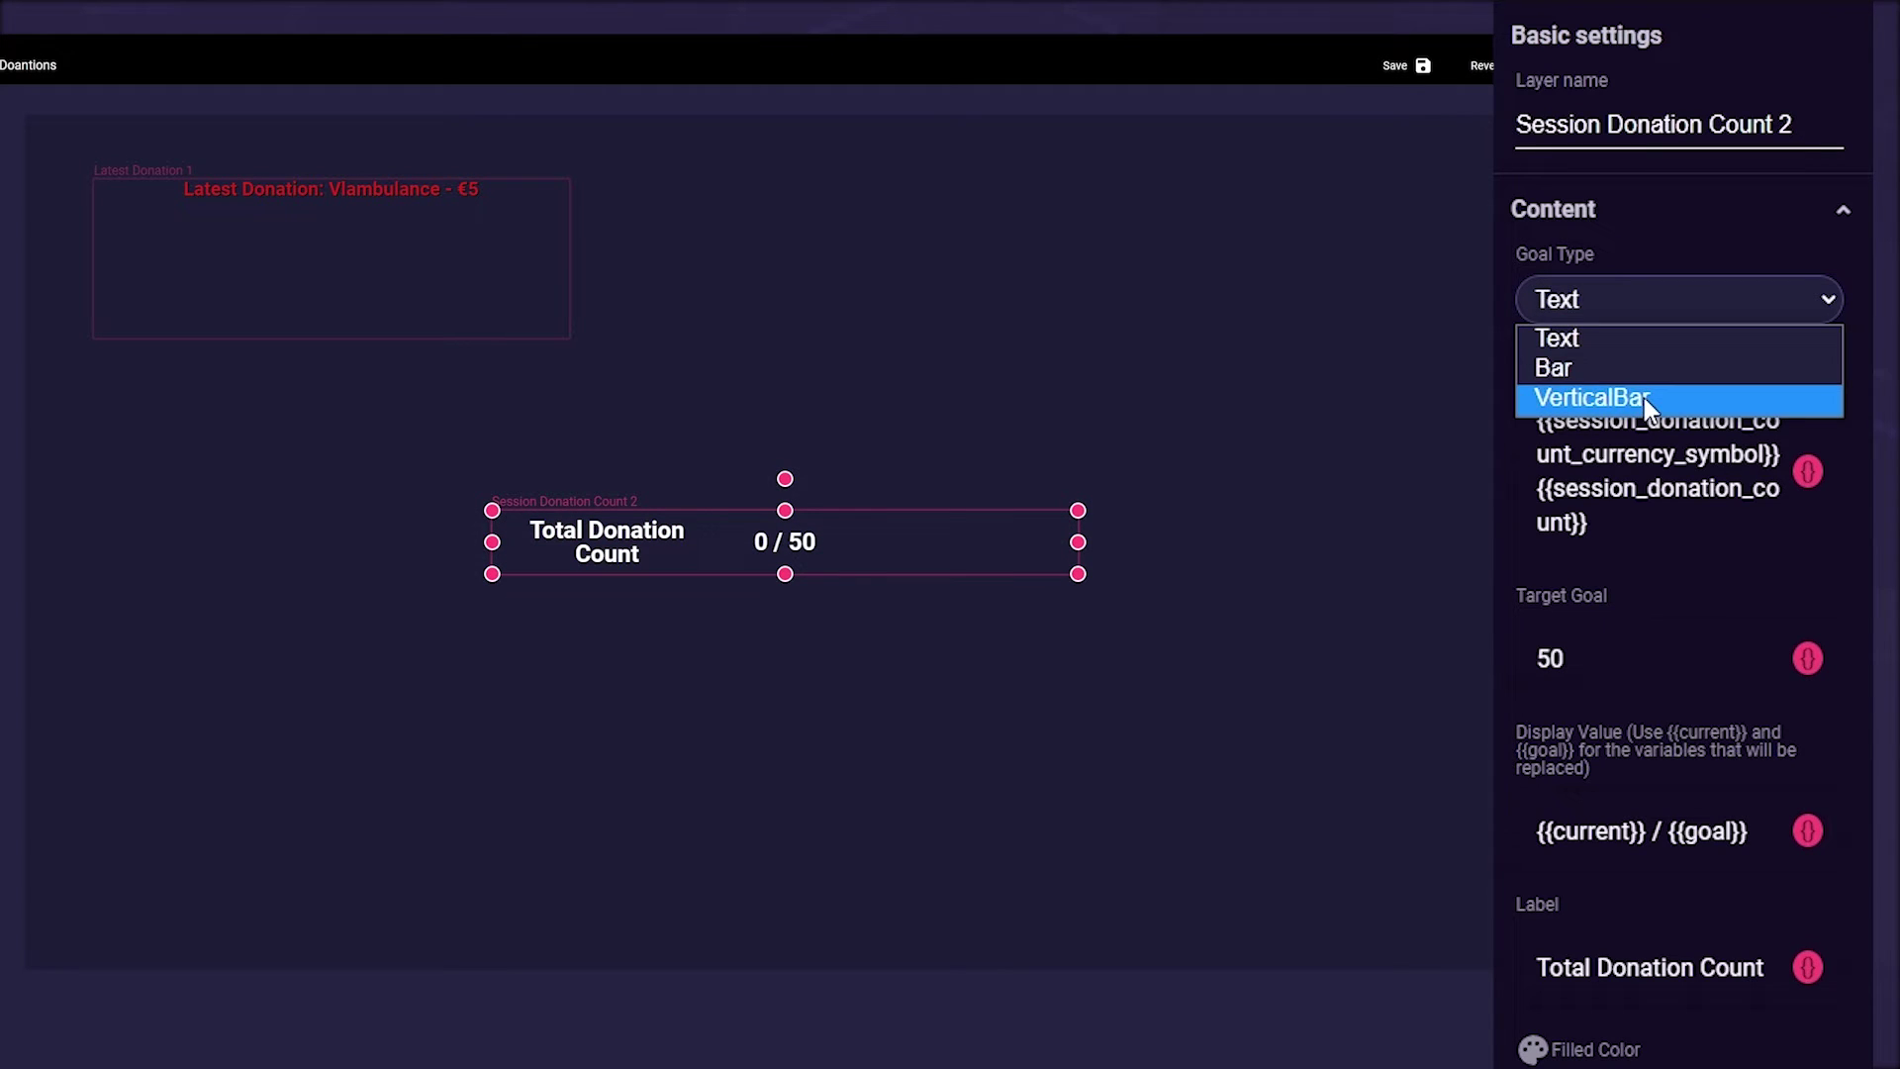
click(1645, 401)
click(1655, 300)
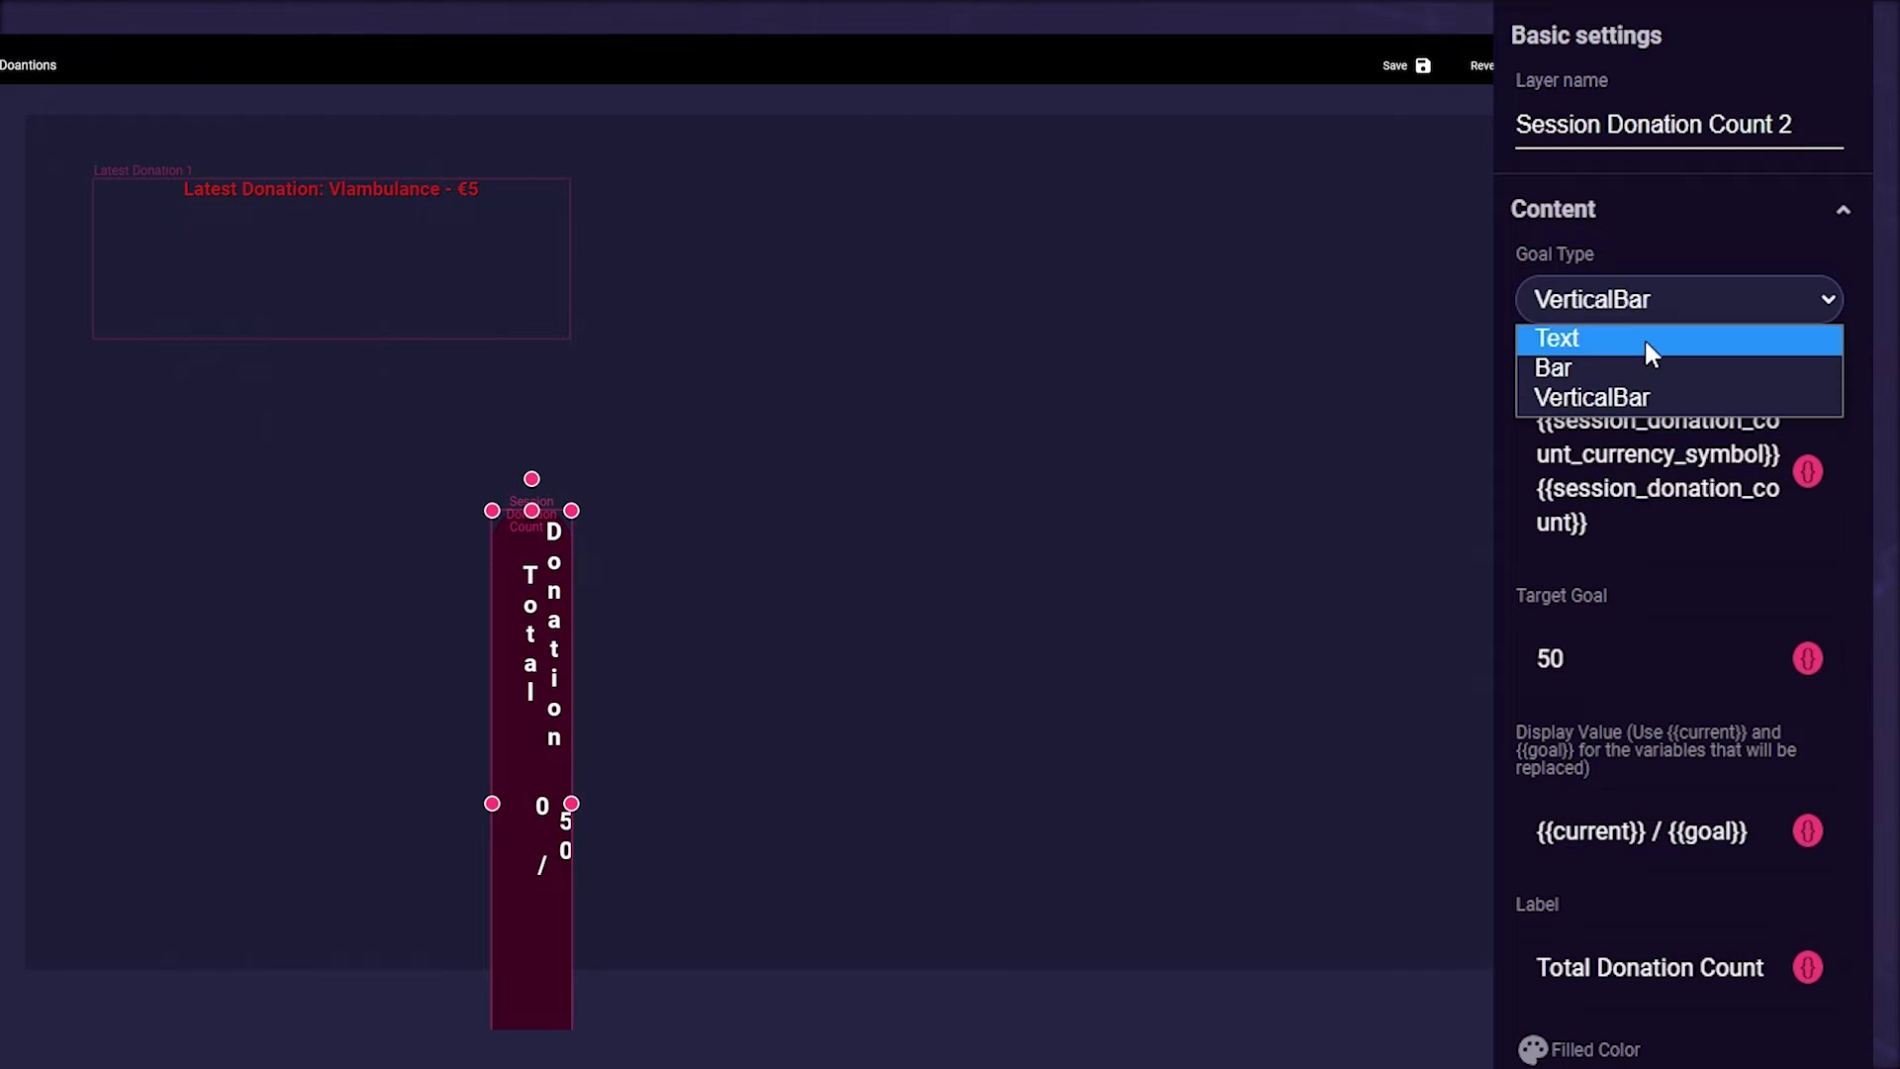
click(1639, 369)
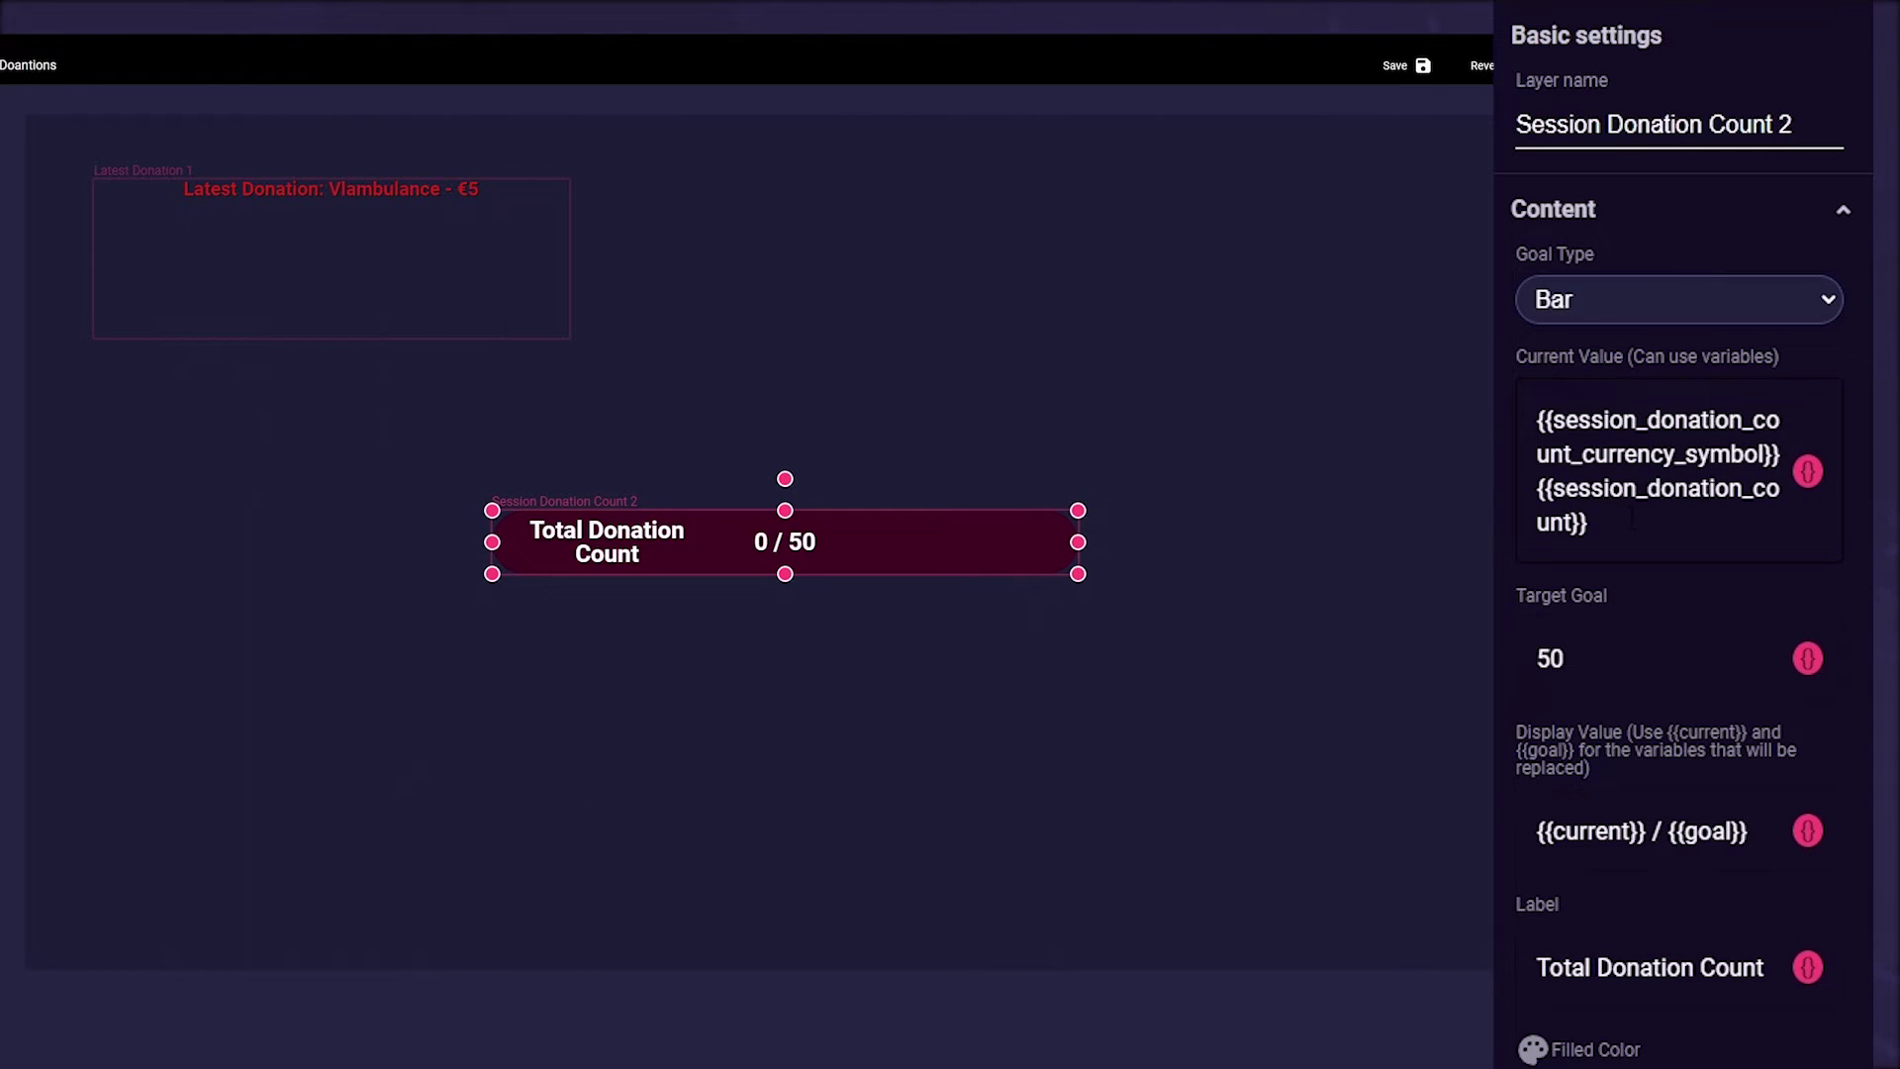
Step: Set the goal's Target Goal to 50, replacing an initial 100
drag(1633, 519, 1541, 424)
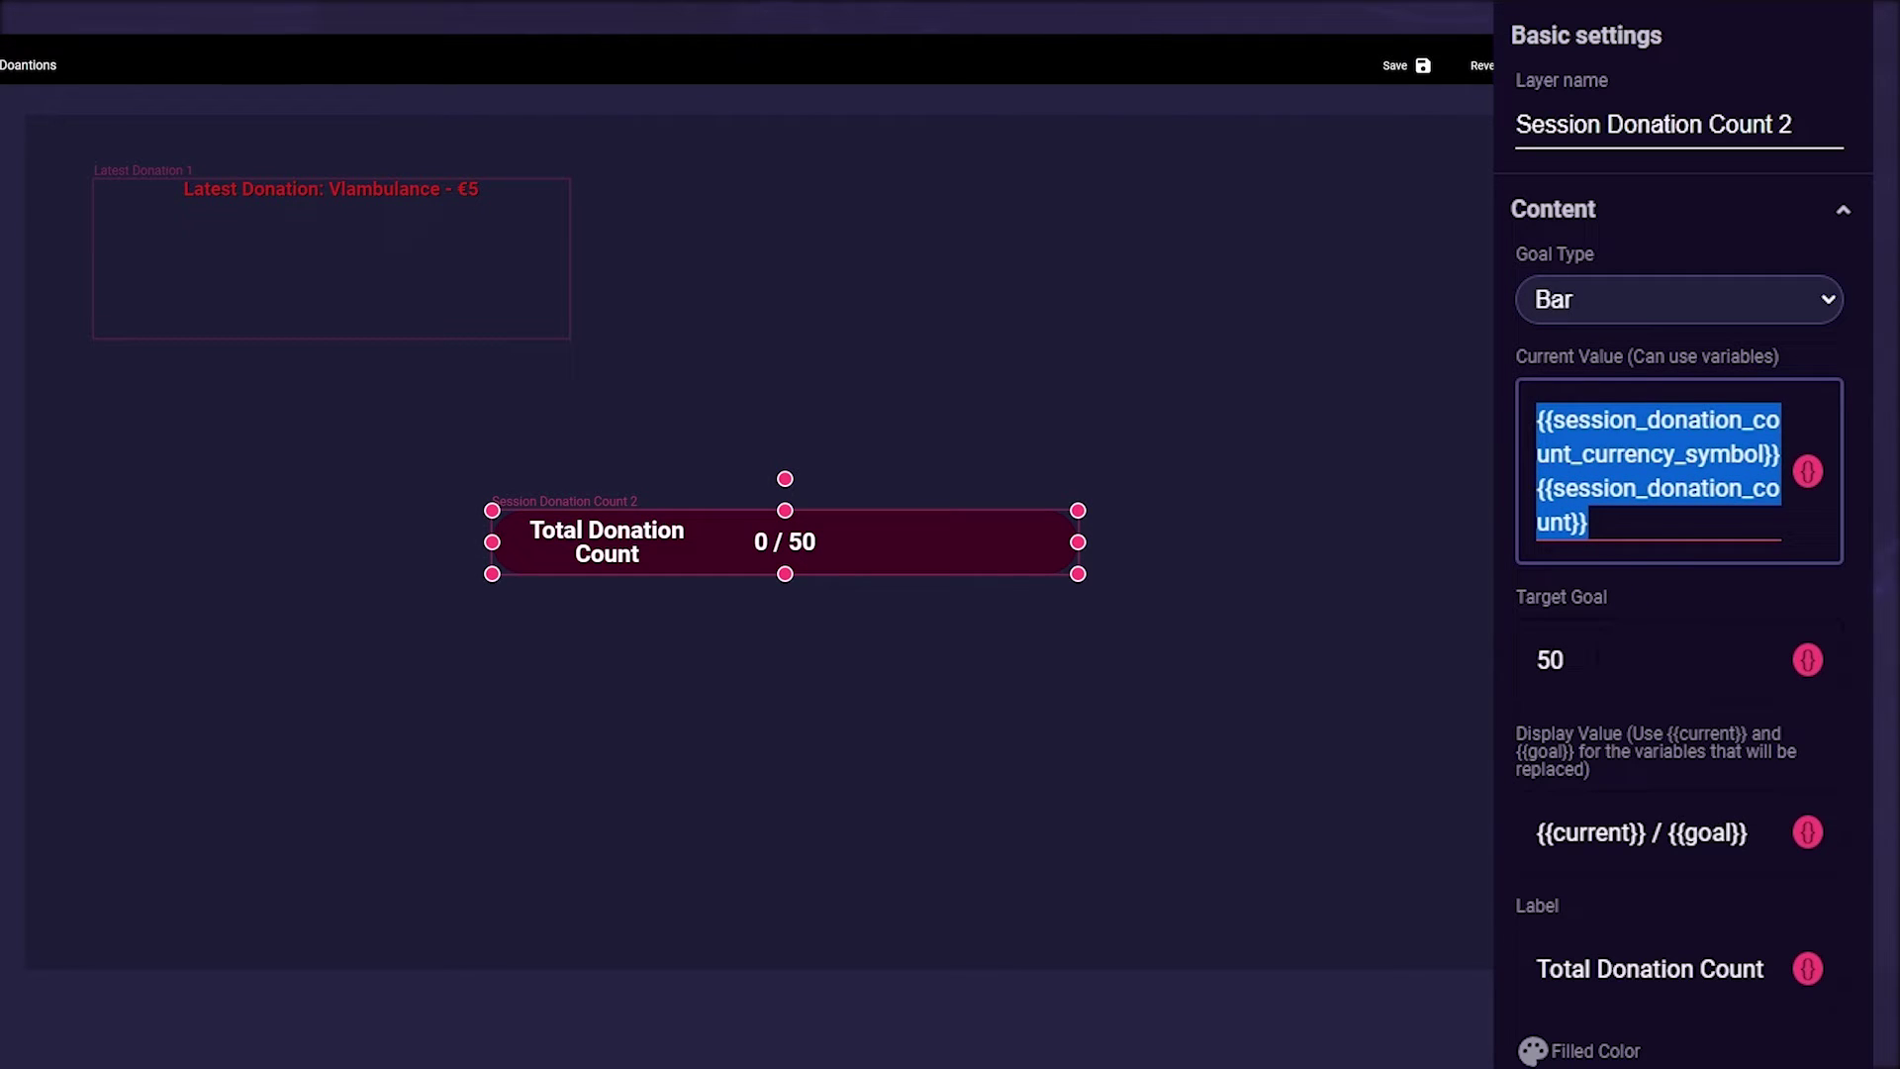
click(1597, 655)
text(100)
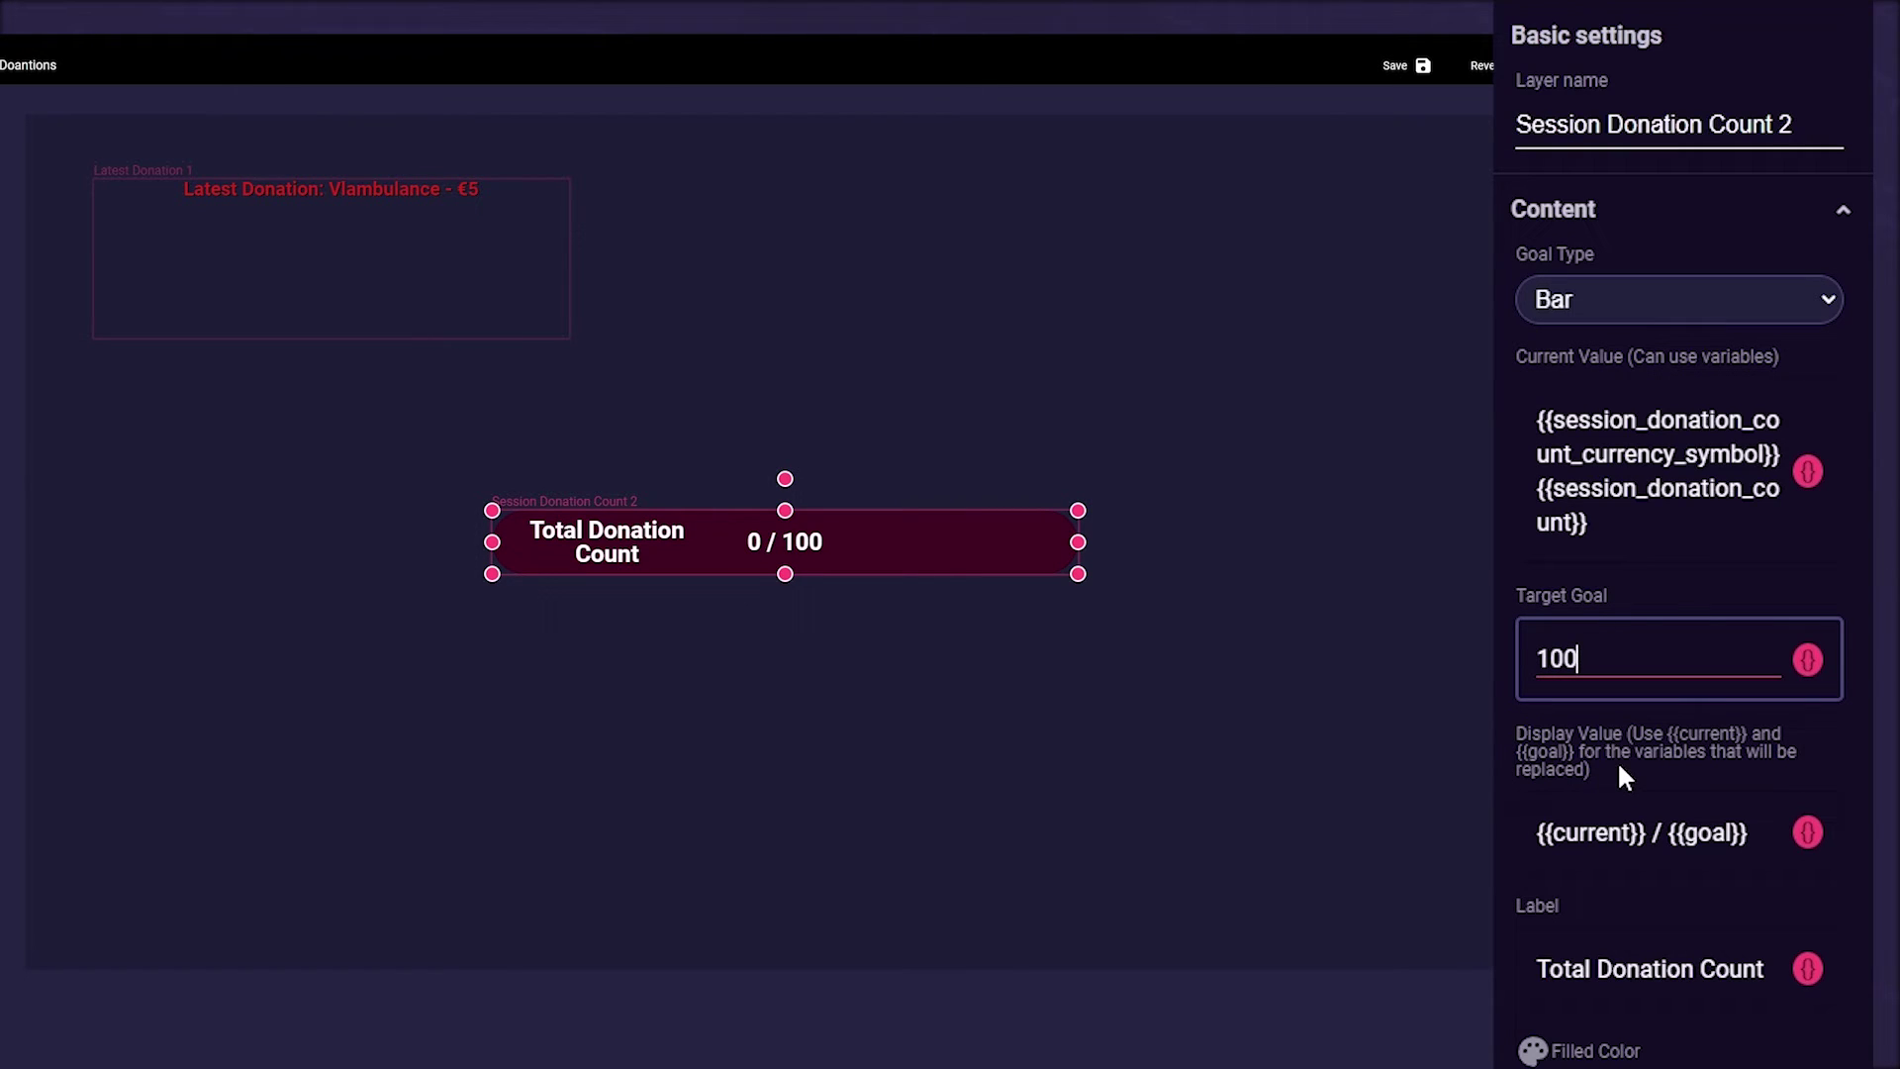
drag(1580, 659, 1504, 673)
text(50)
click(1683, 831)
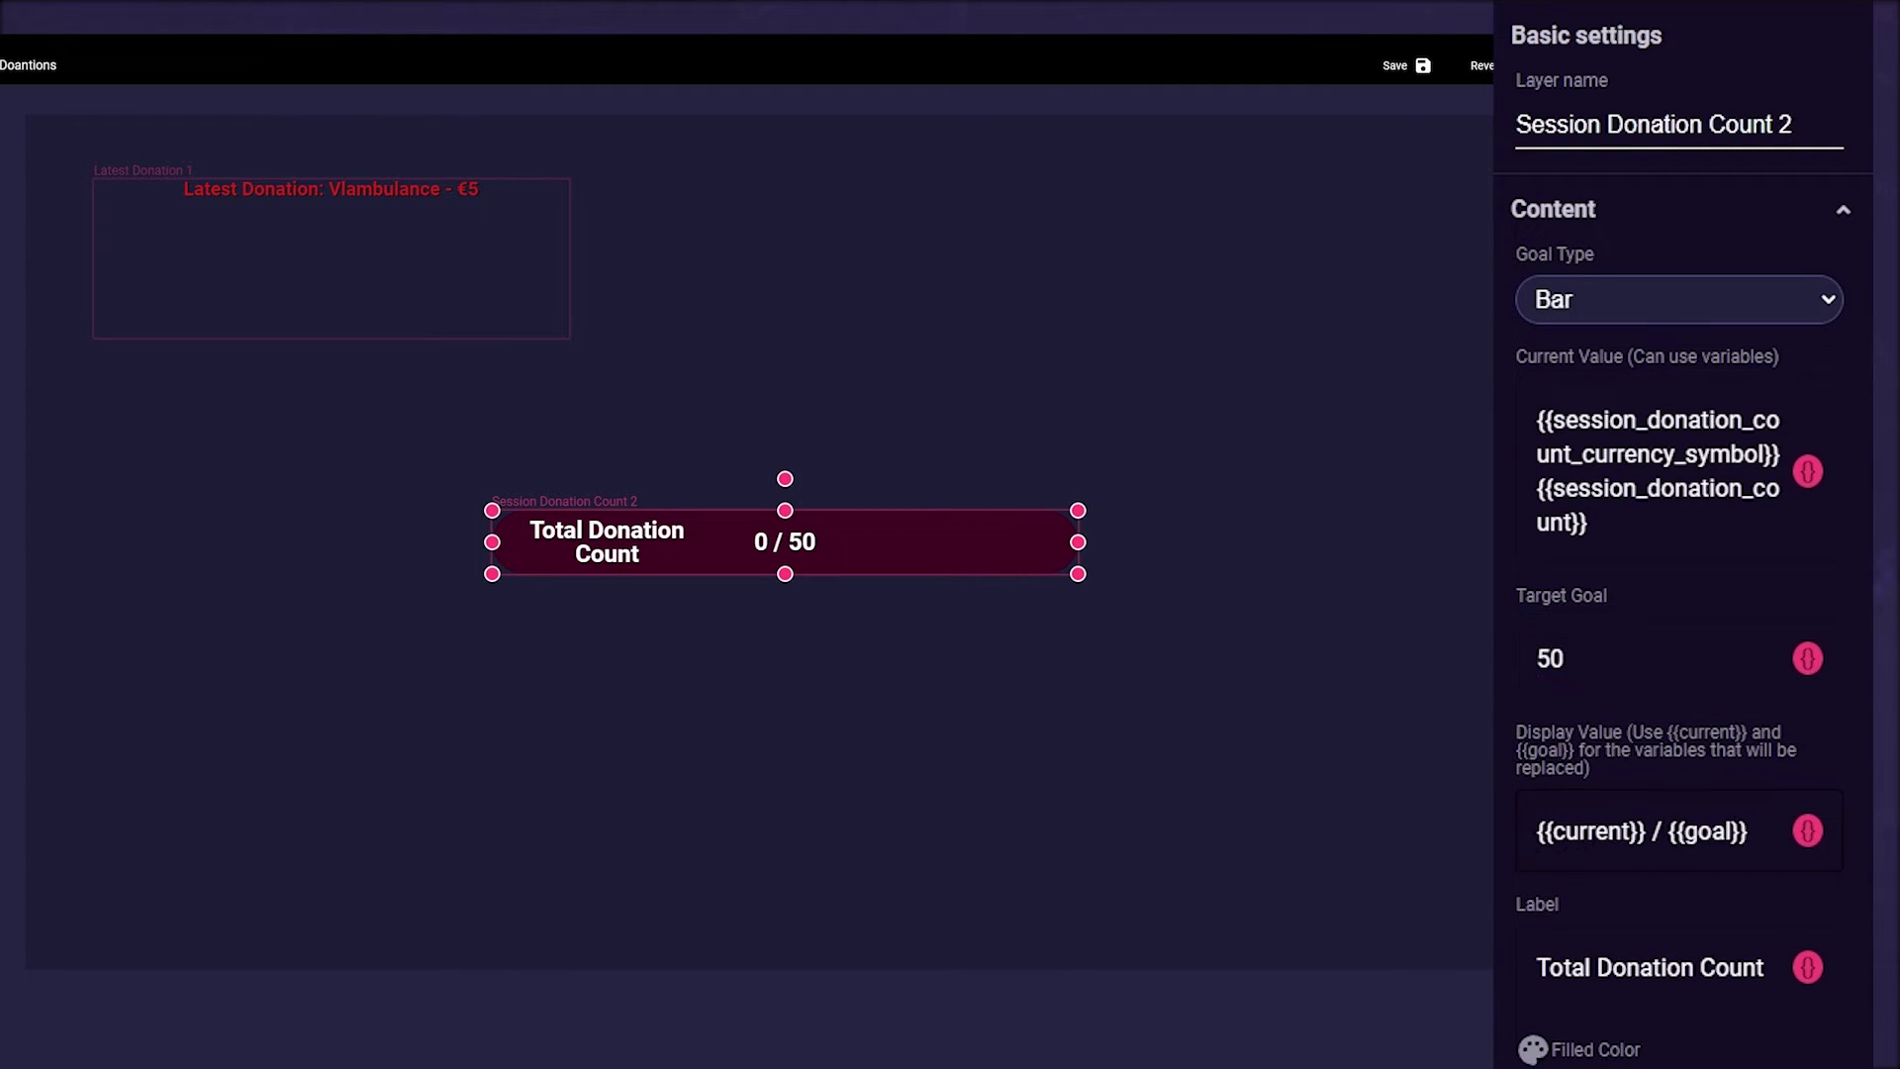
Step: Replace the 'Total Donation Count' label with 'Need money'
drag(1754, 832, 1510, 834)
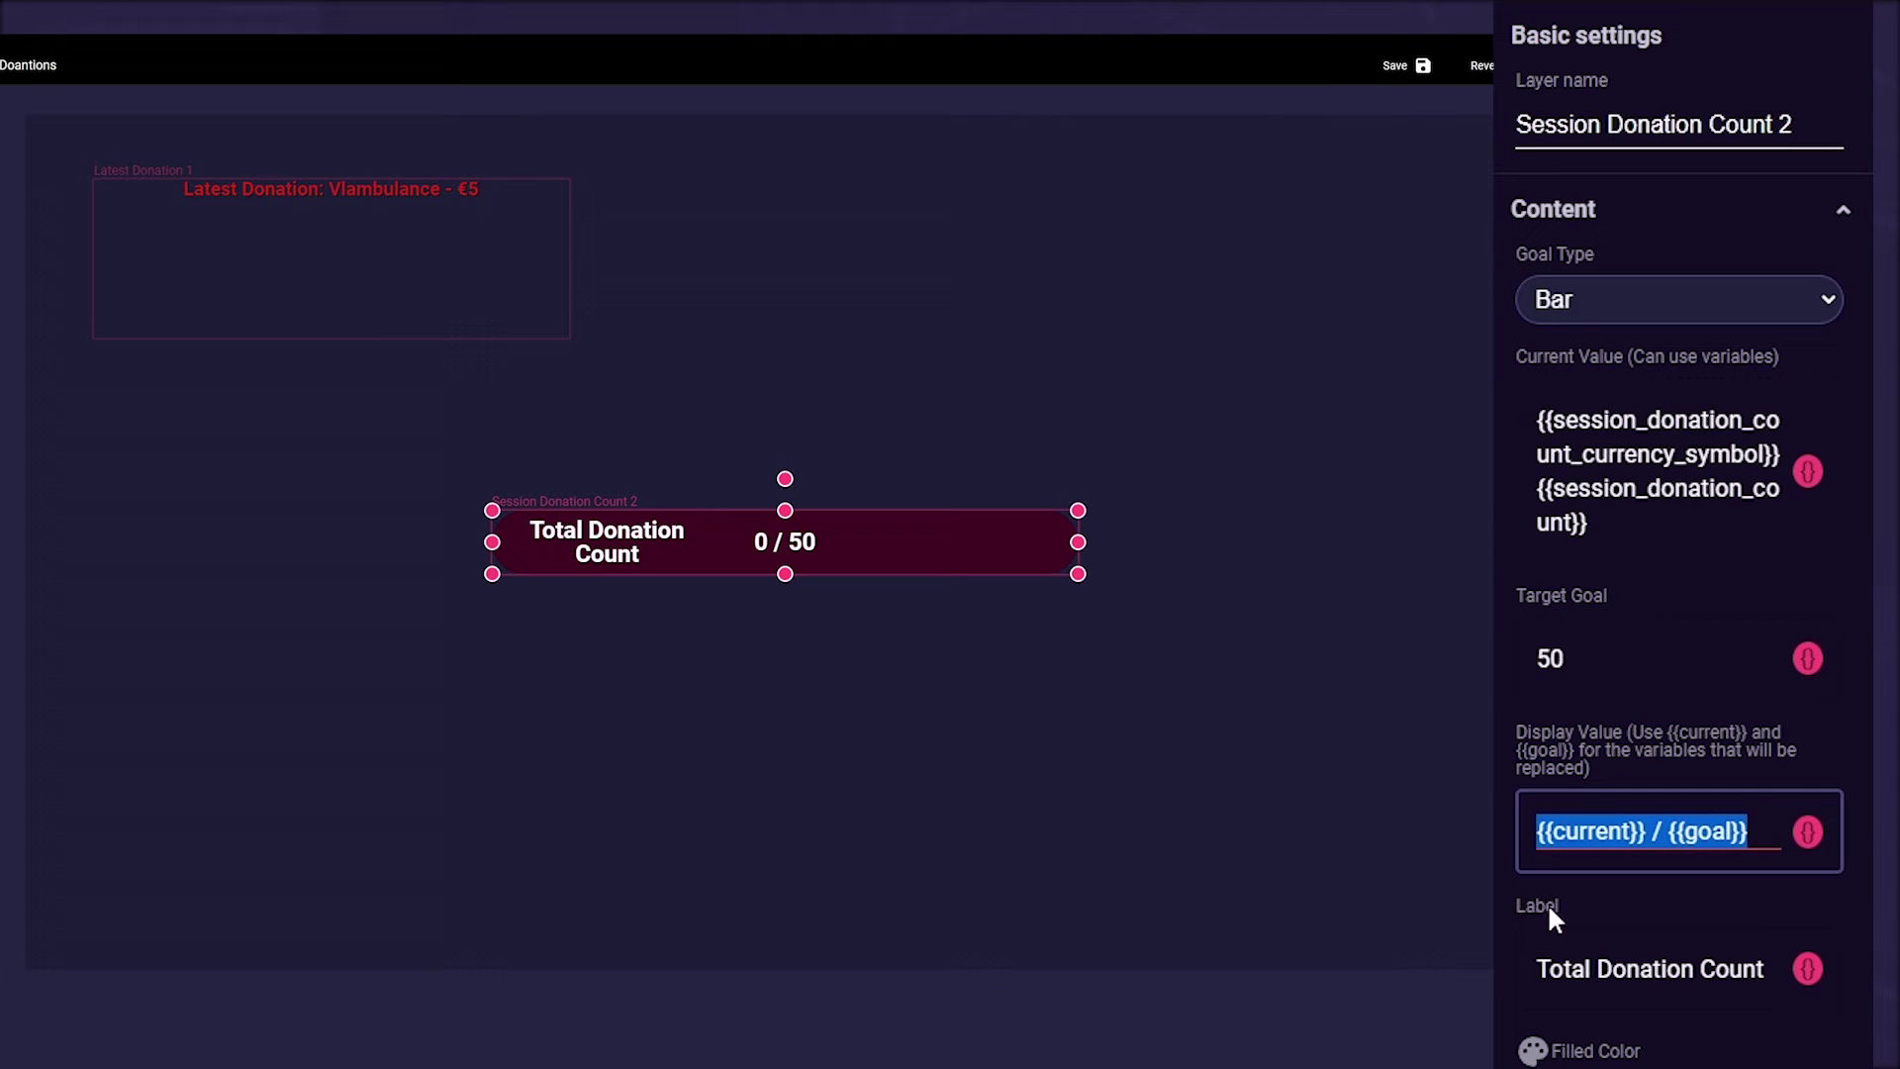
click(1766, 968)
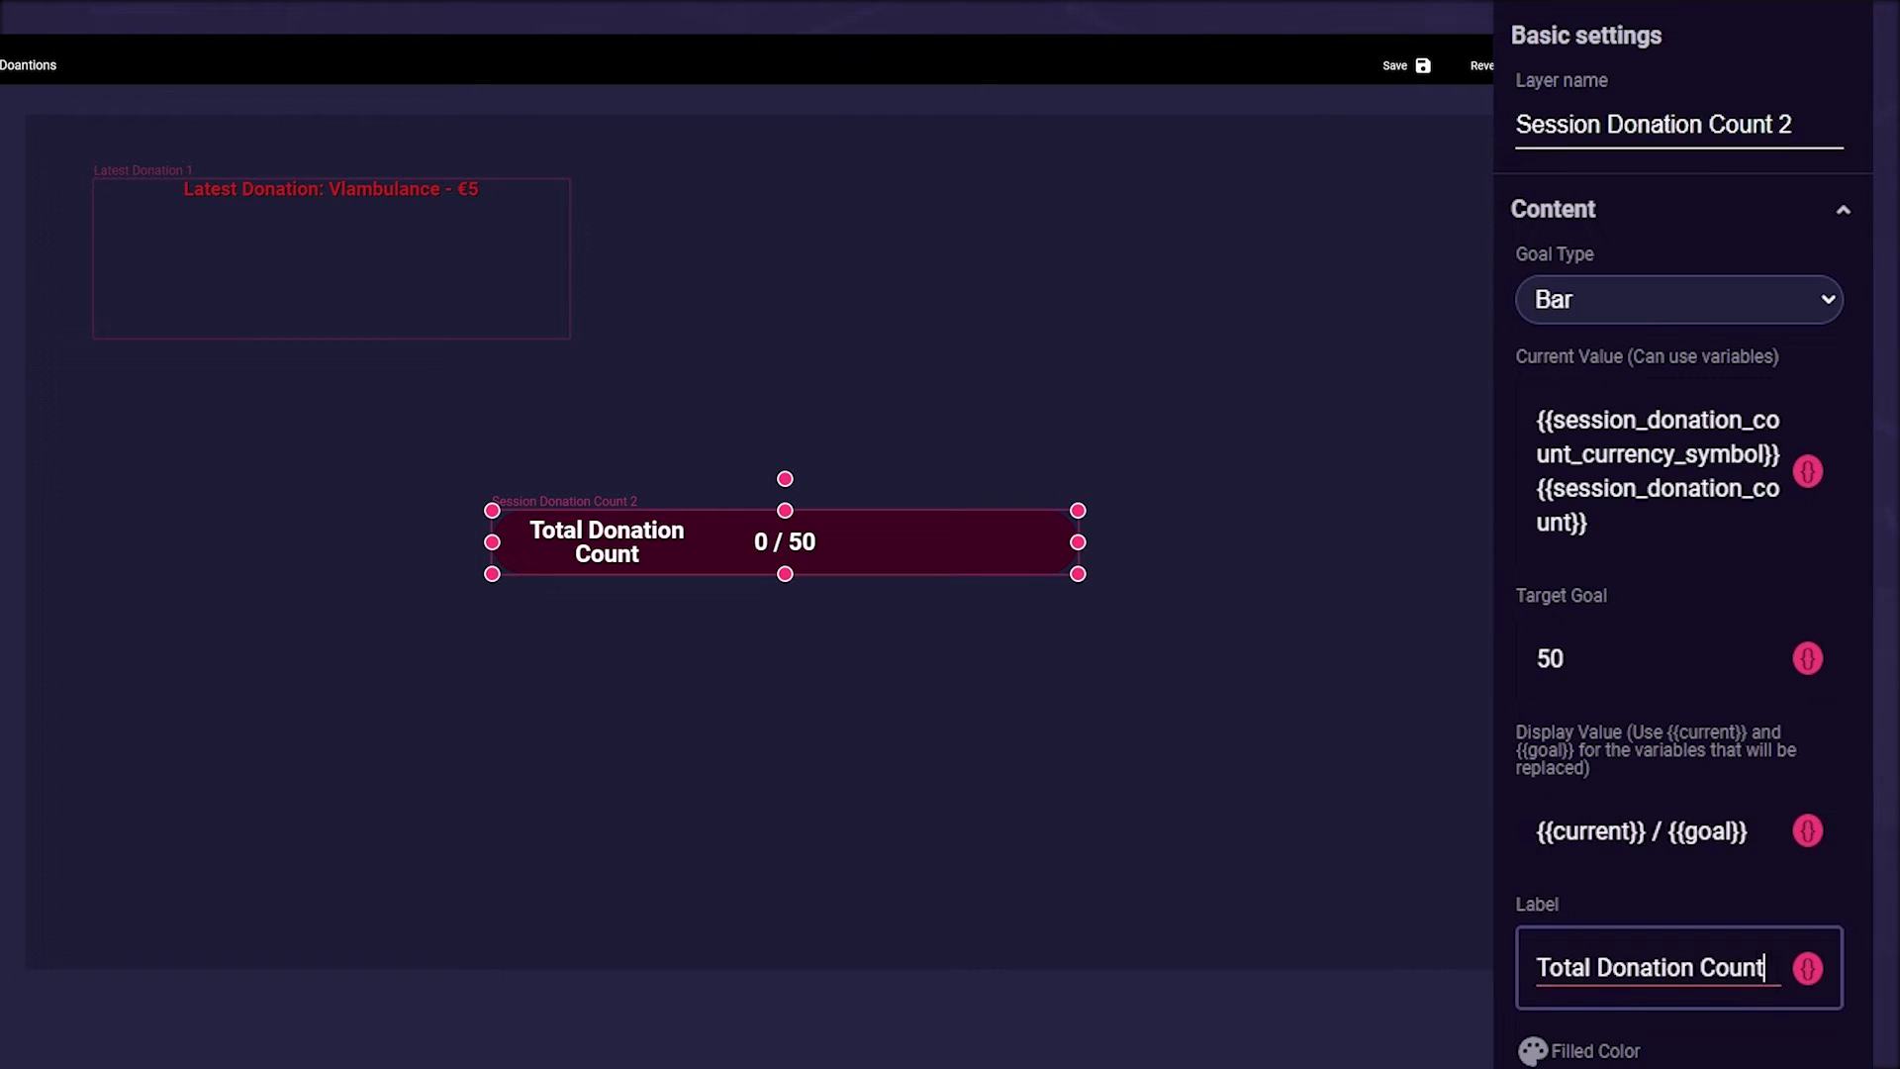
drag(1767, 968, 1533, 968)
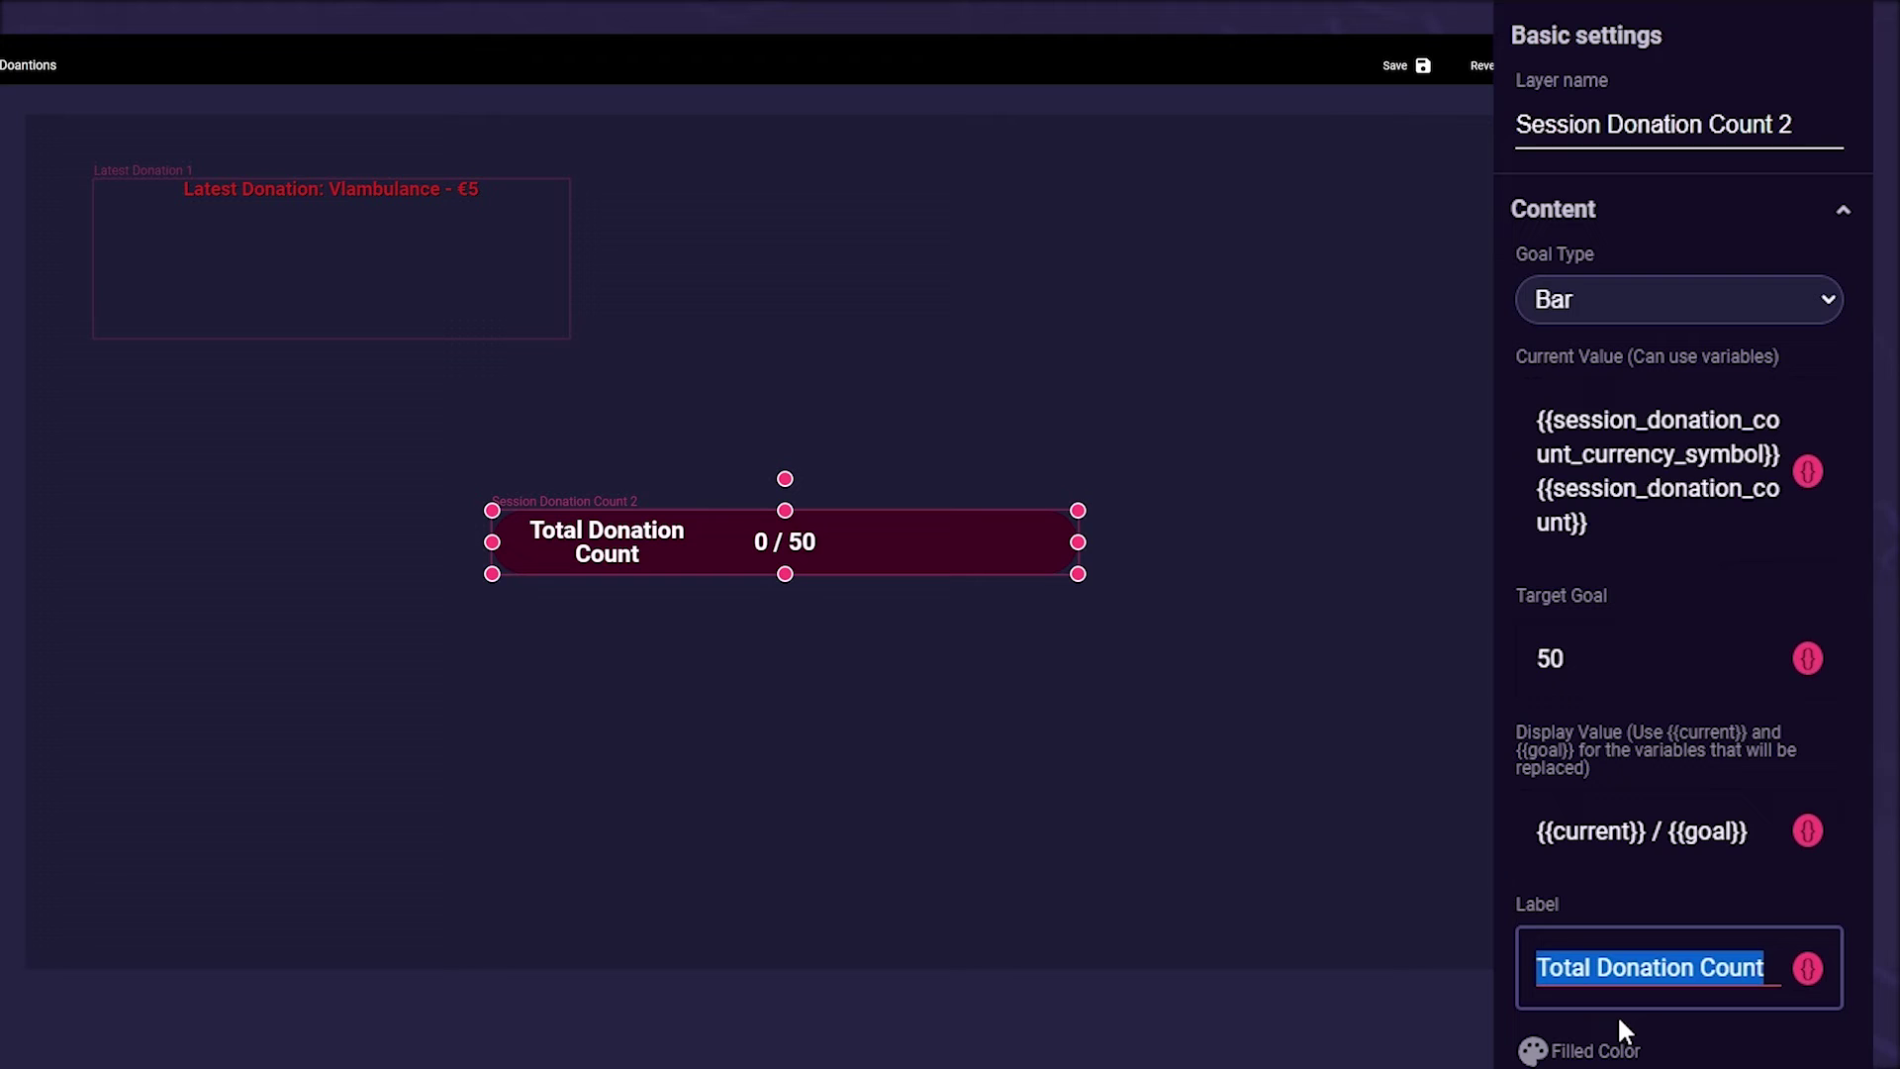
text(Need )
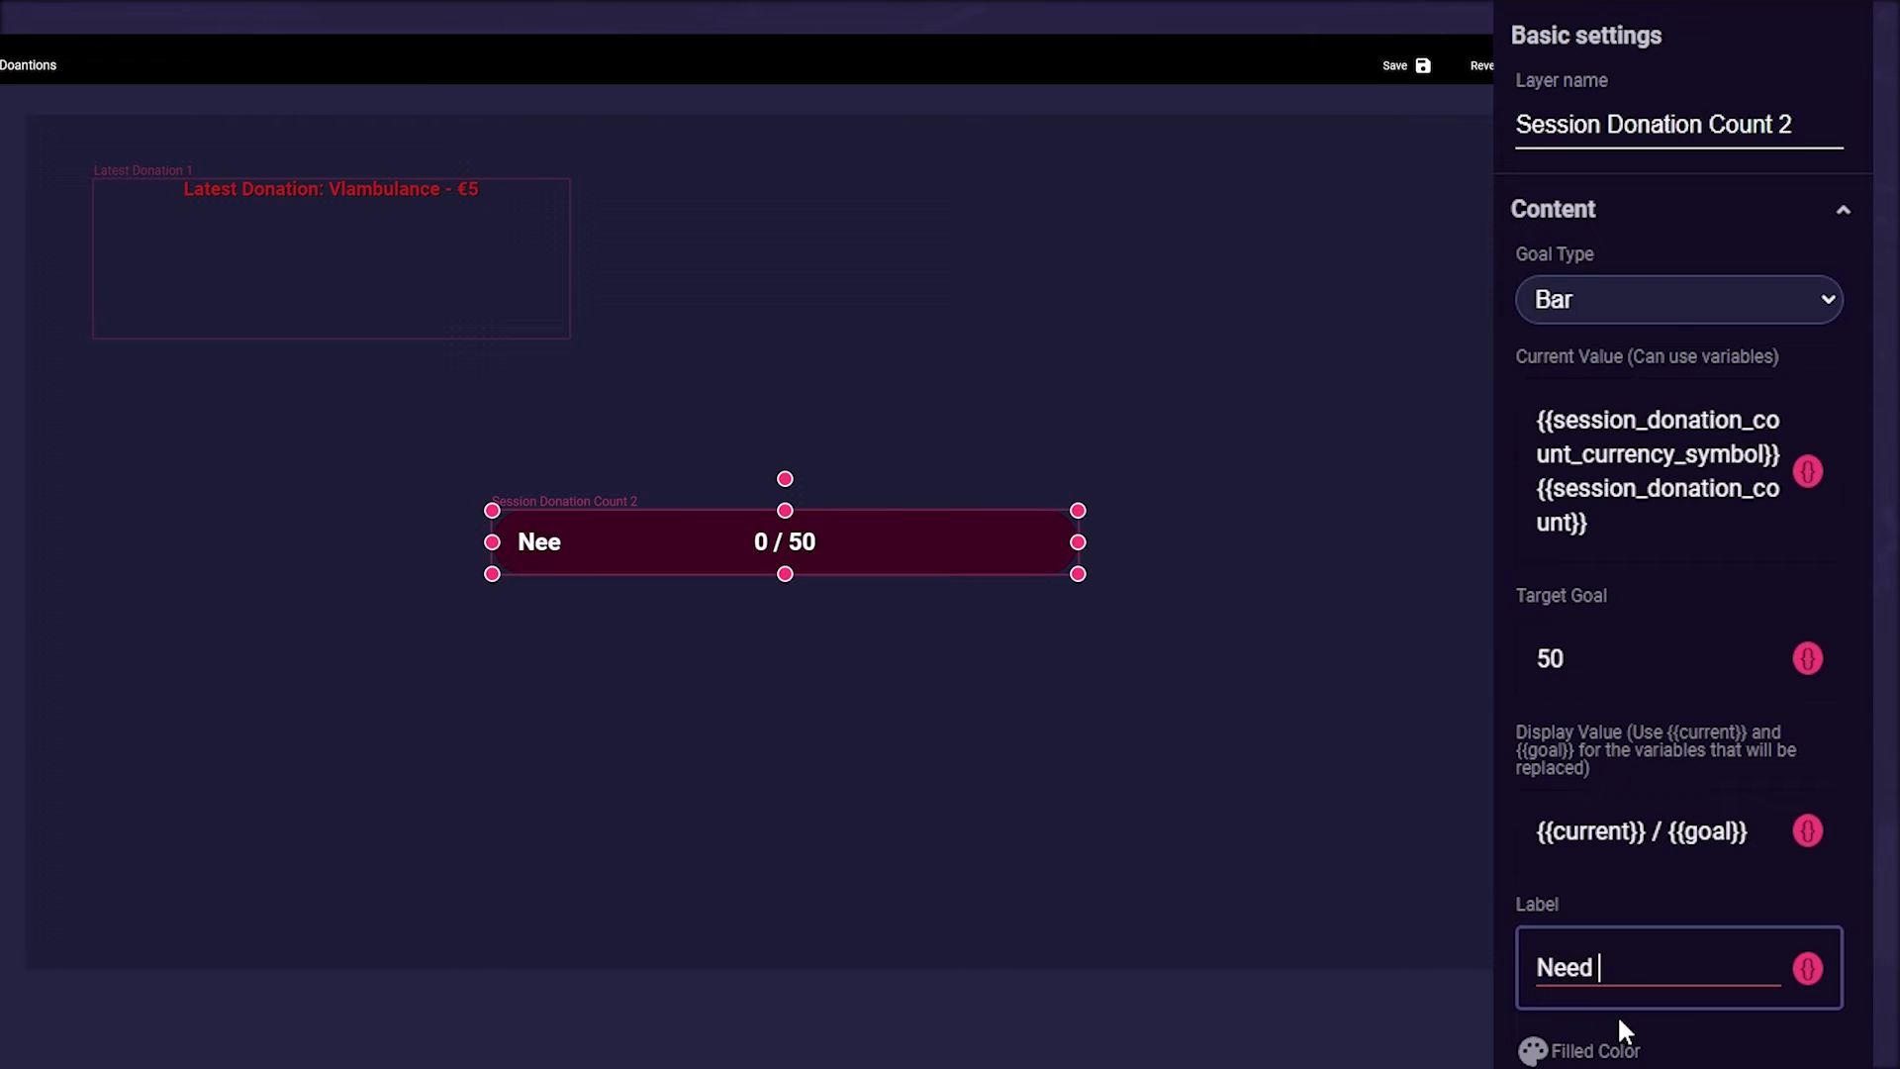
text(money)
Step: Set the bar's filled colour to violet #8000ff and unfilled colour to pink #ff4076
scroll(1619, 1020, down, 9)
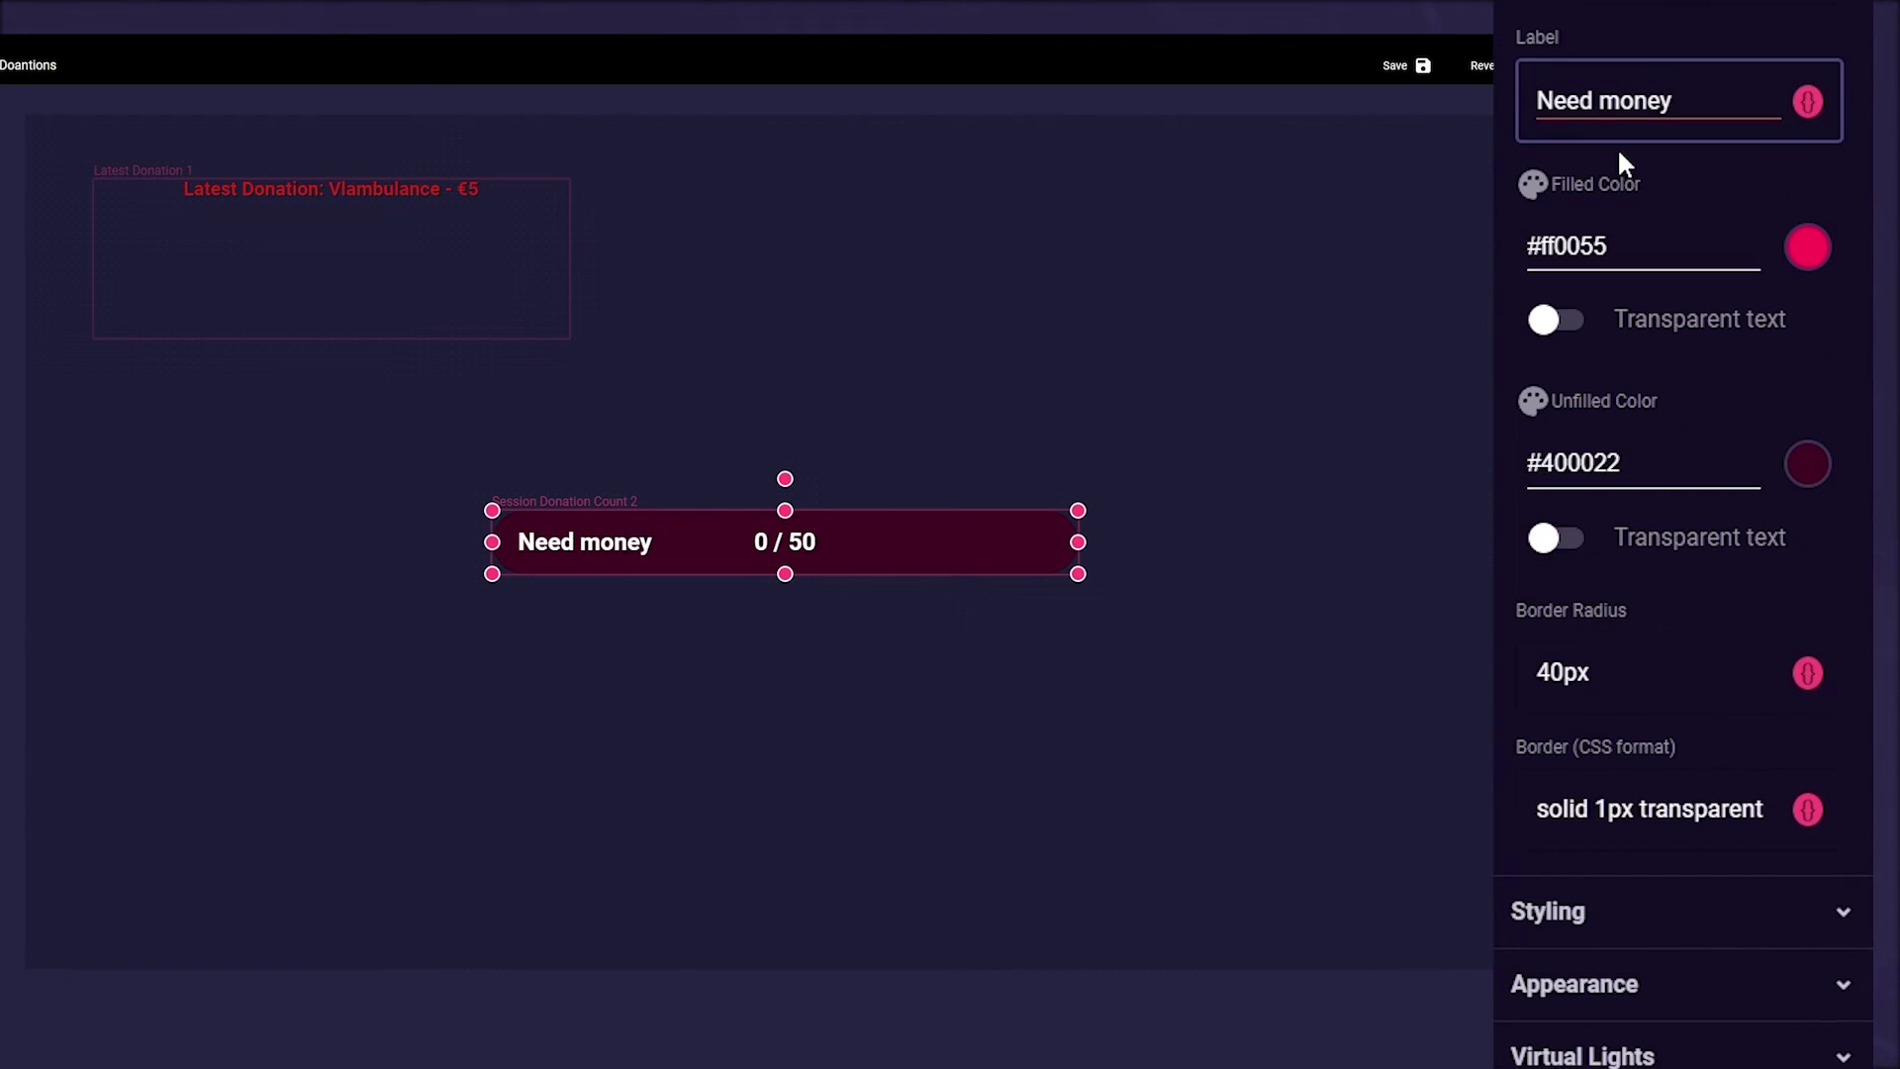
click(1807, 250)
click(1660, 506)
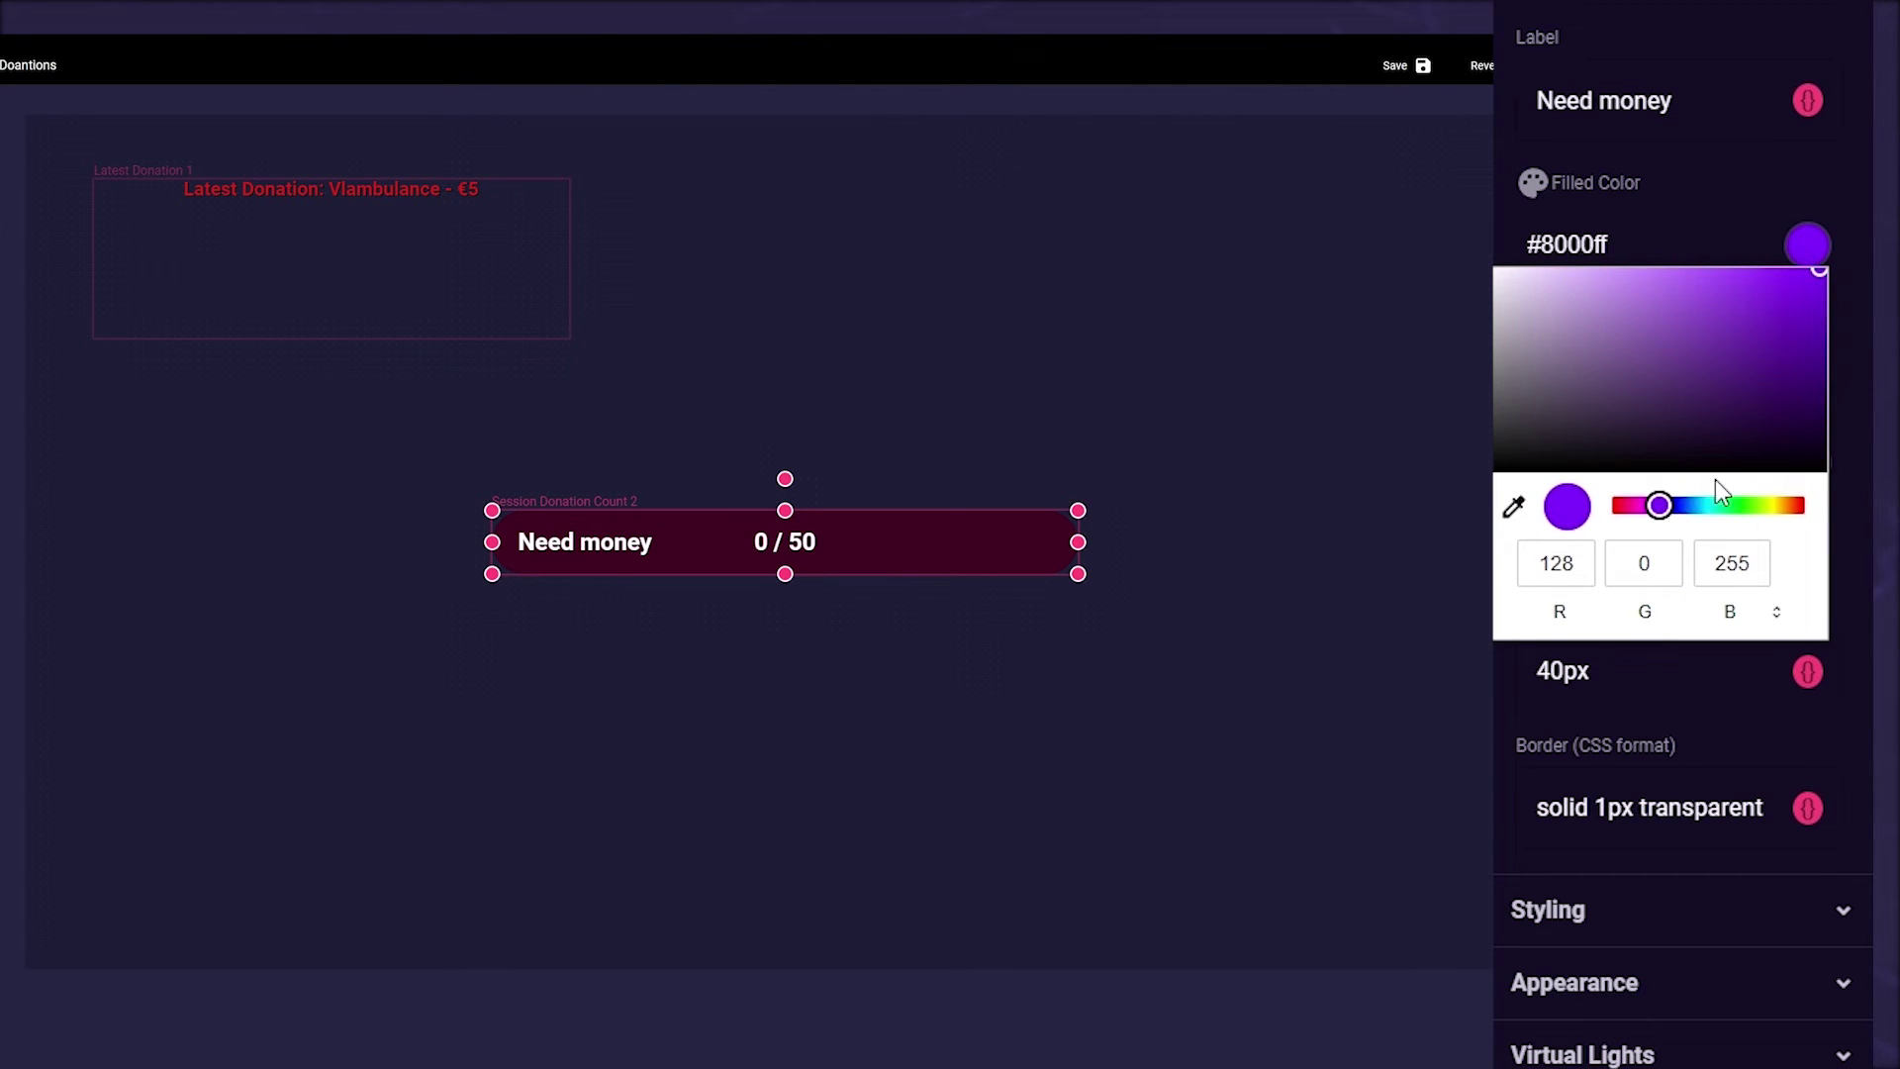
click(1709, 717)
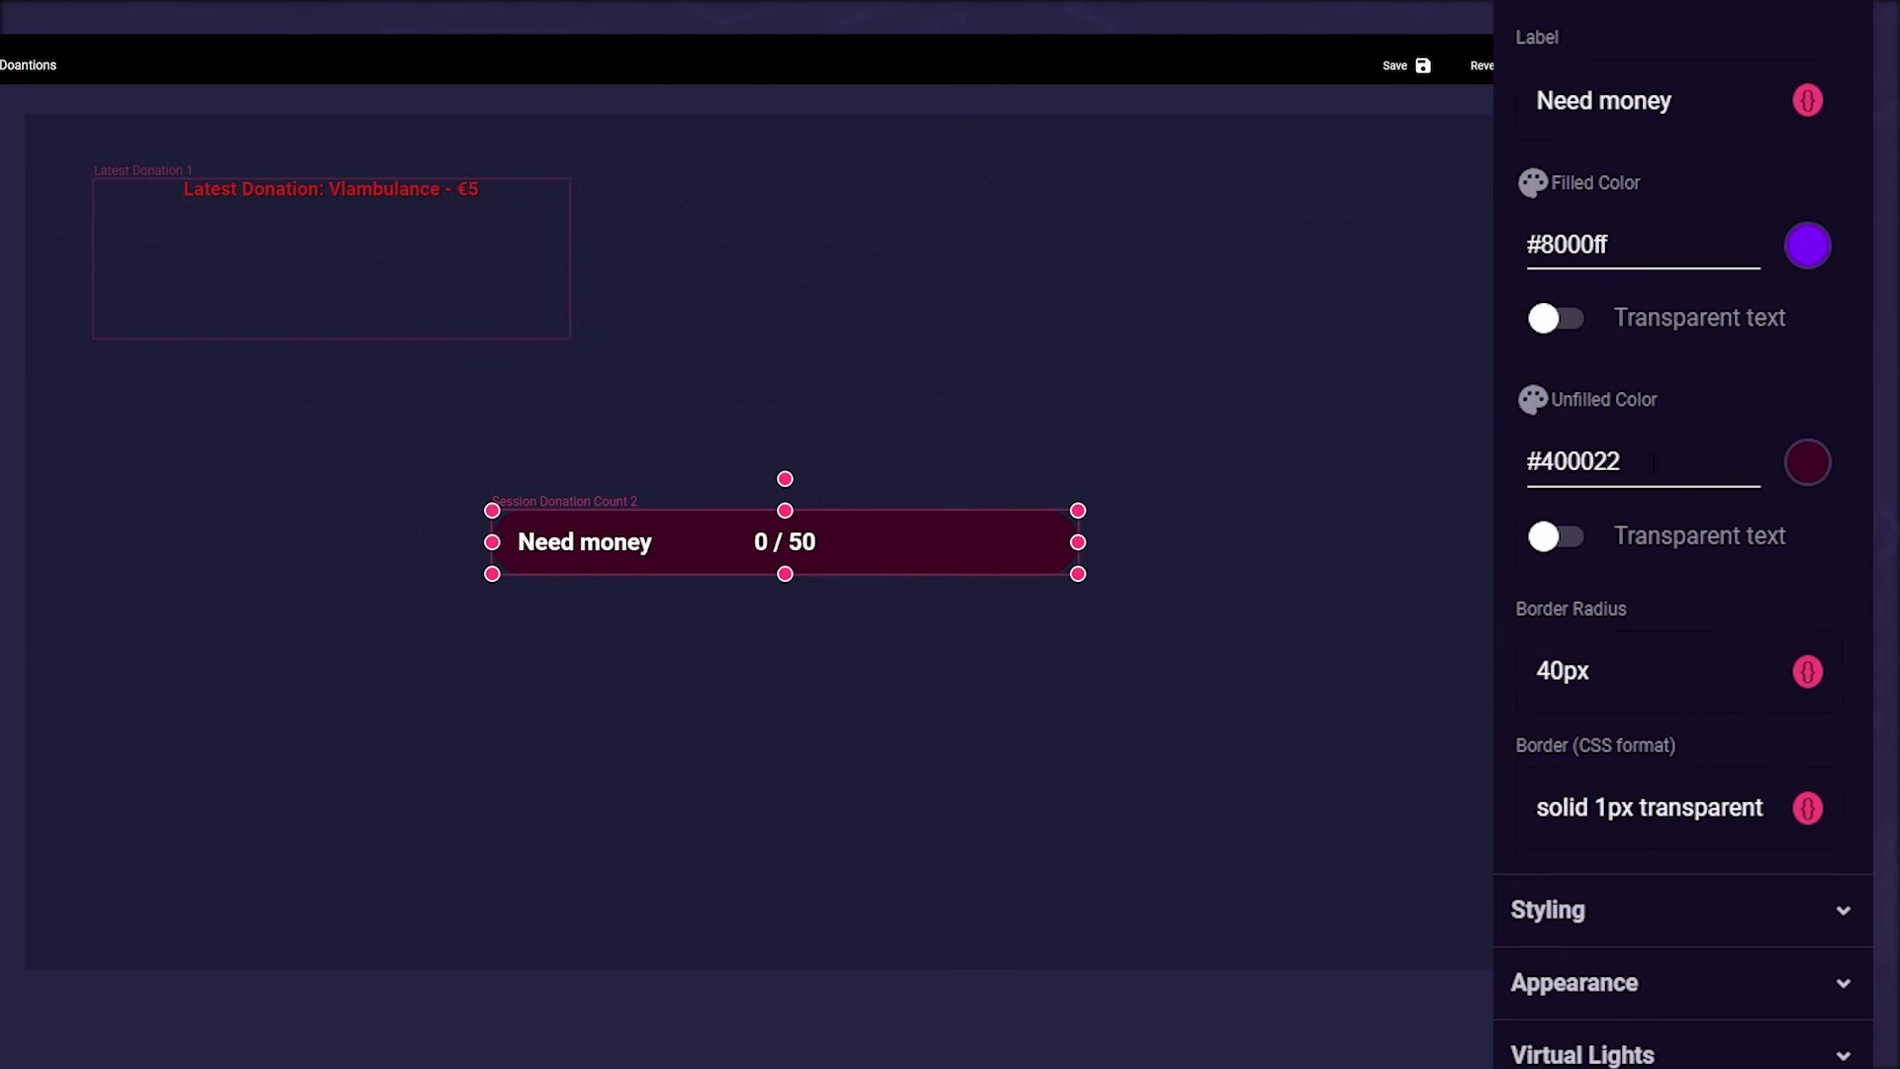
drag(1654, 463, 1542, 461)
text(#ff4076)
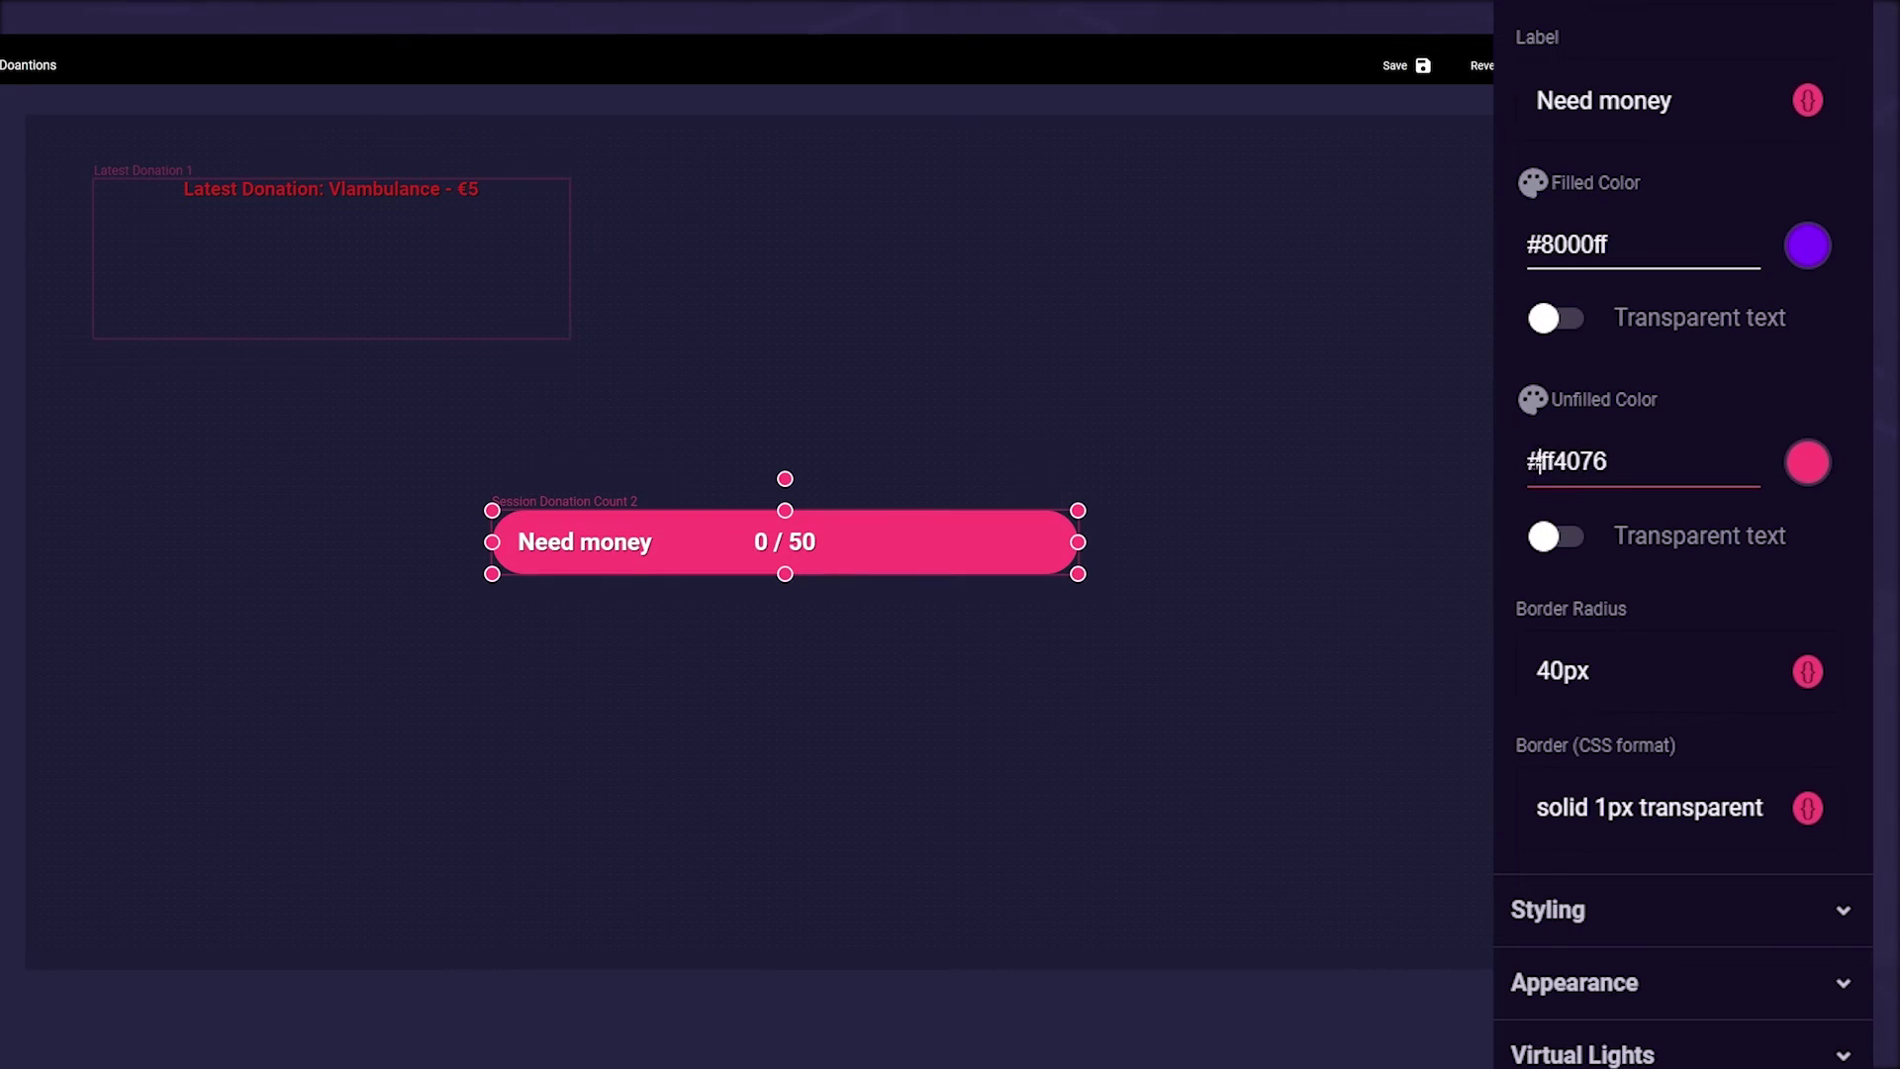
Step: Change the bar's border radius from 40 to 0px
click(1584, 671)
drag(1538, 671, 1564, 671)
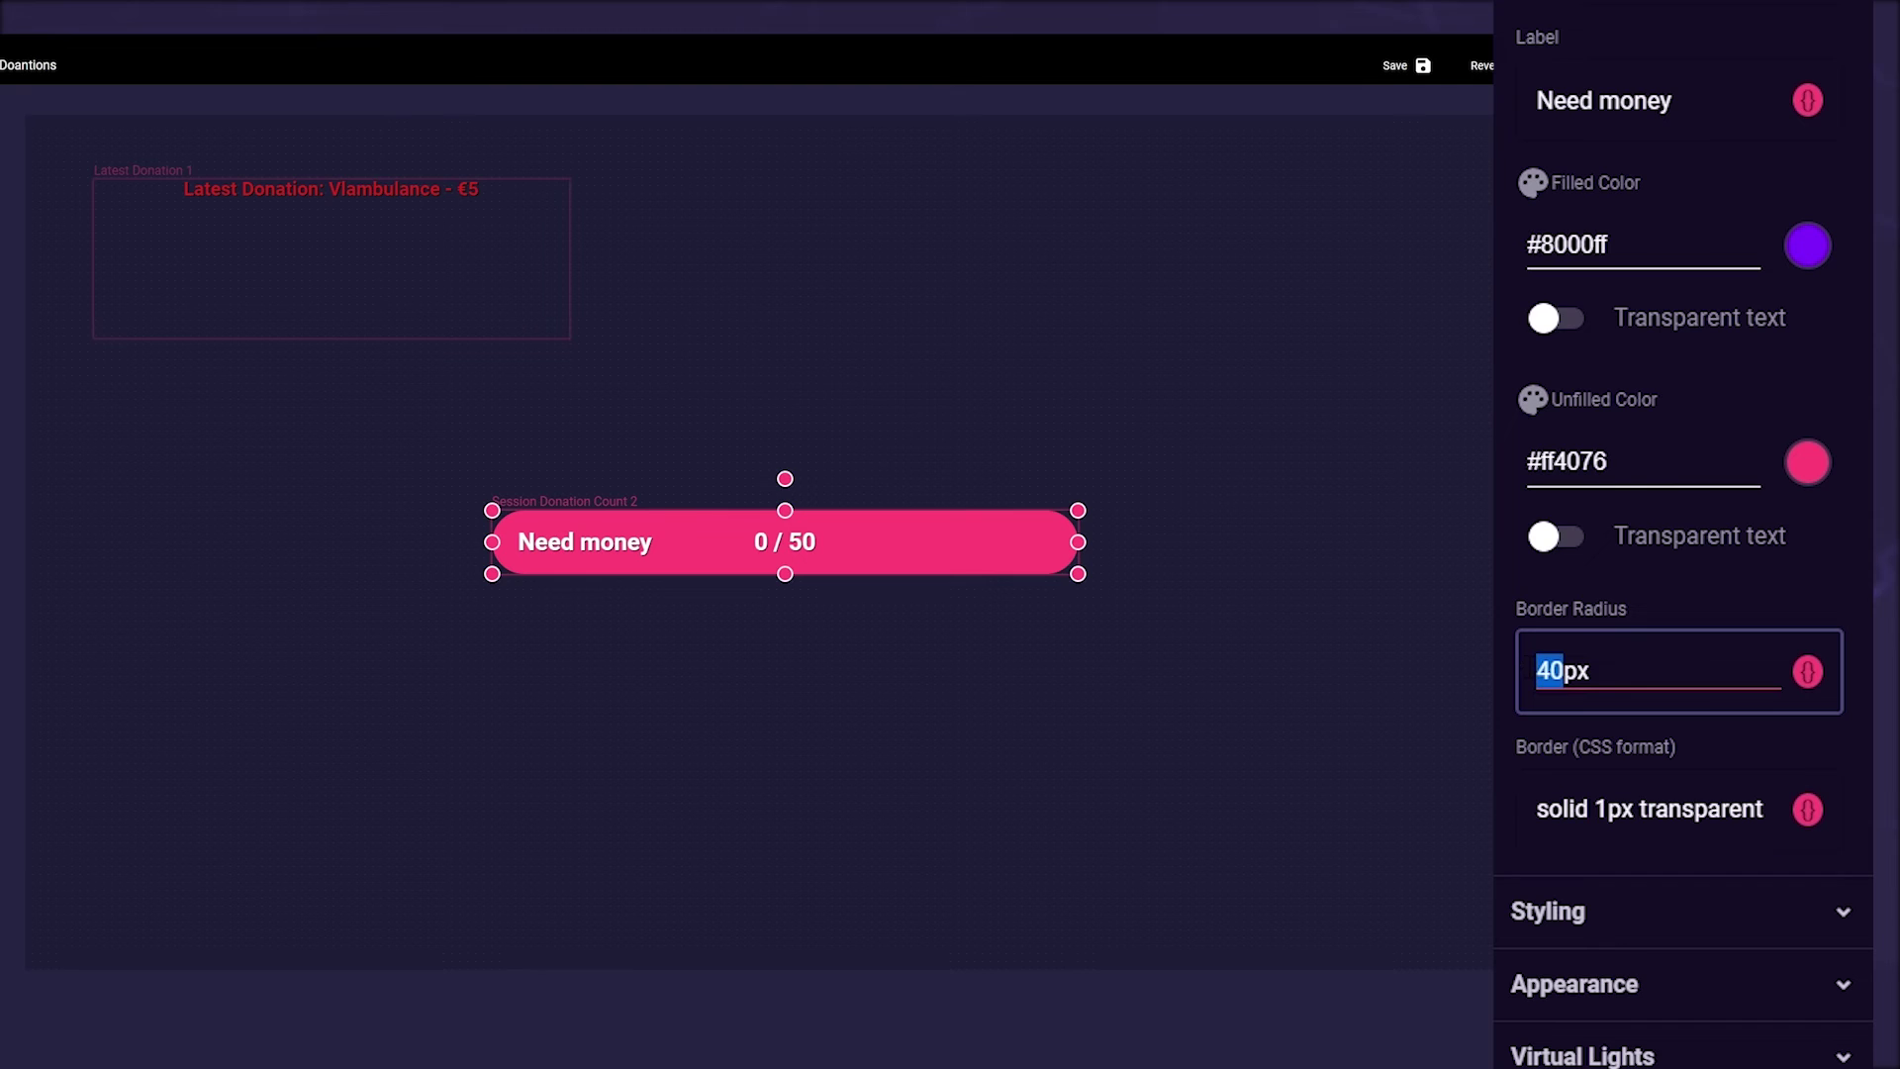
text(0)
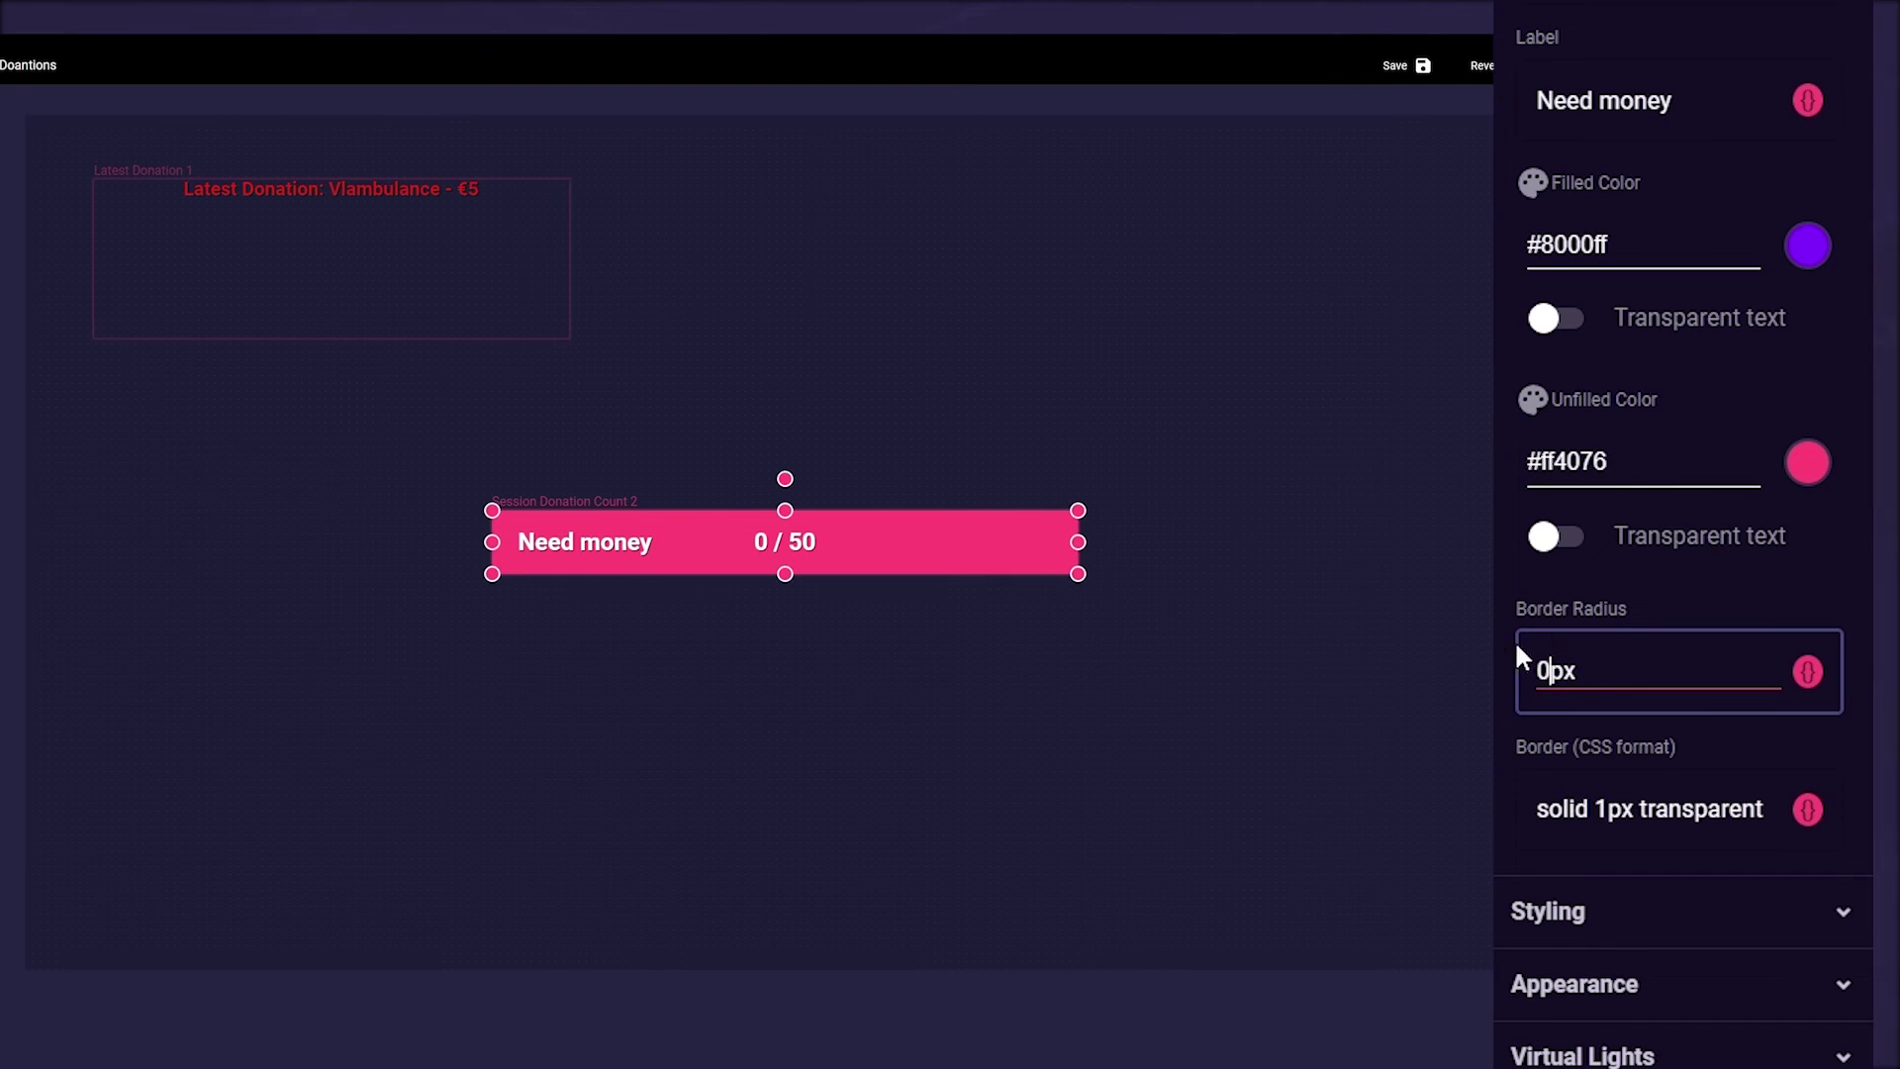
click(1582, 921)
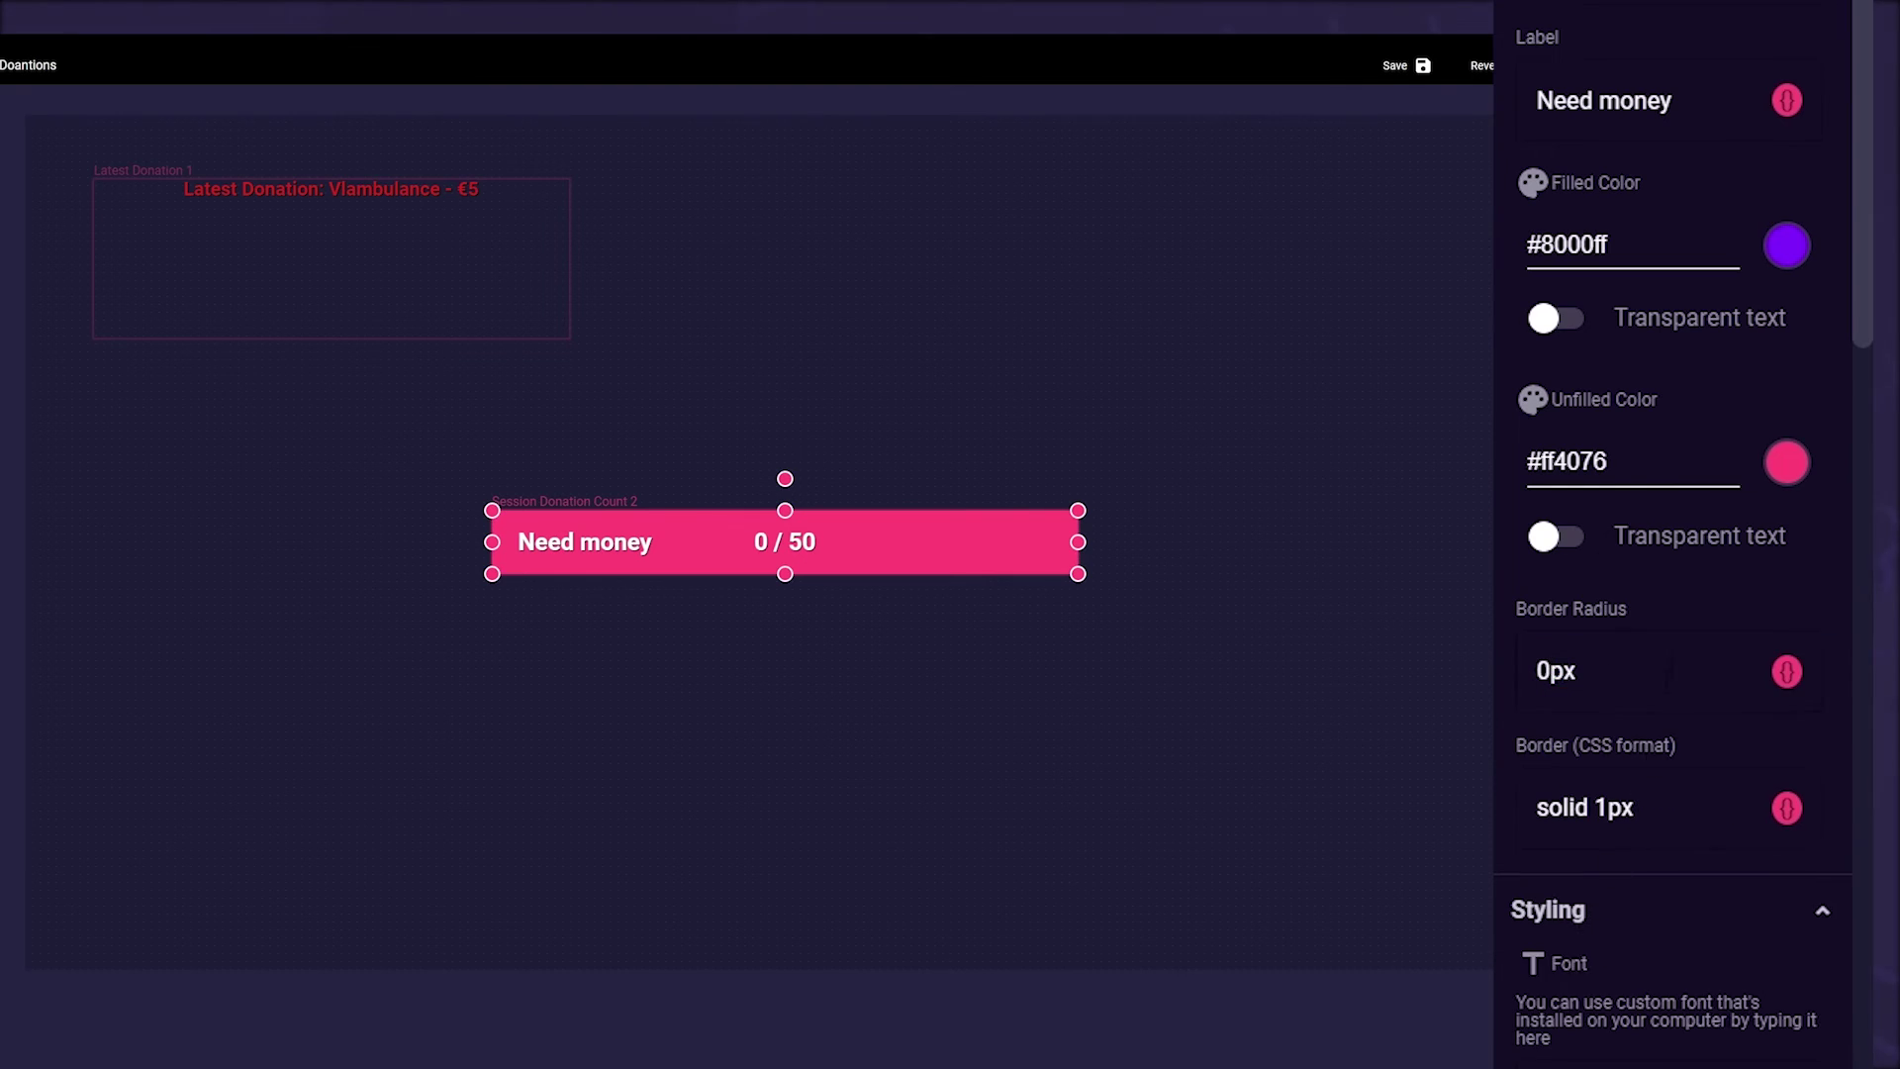
Step: Set the goal bar text font to Times New Roman
scroll(1697, 623, down, 2)
scroll(1693, 607, down, 6)
click(1634, 238)
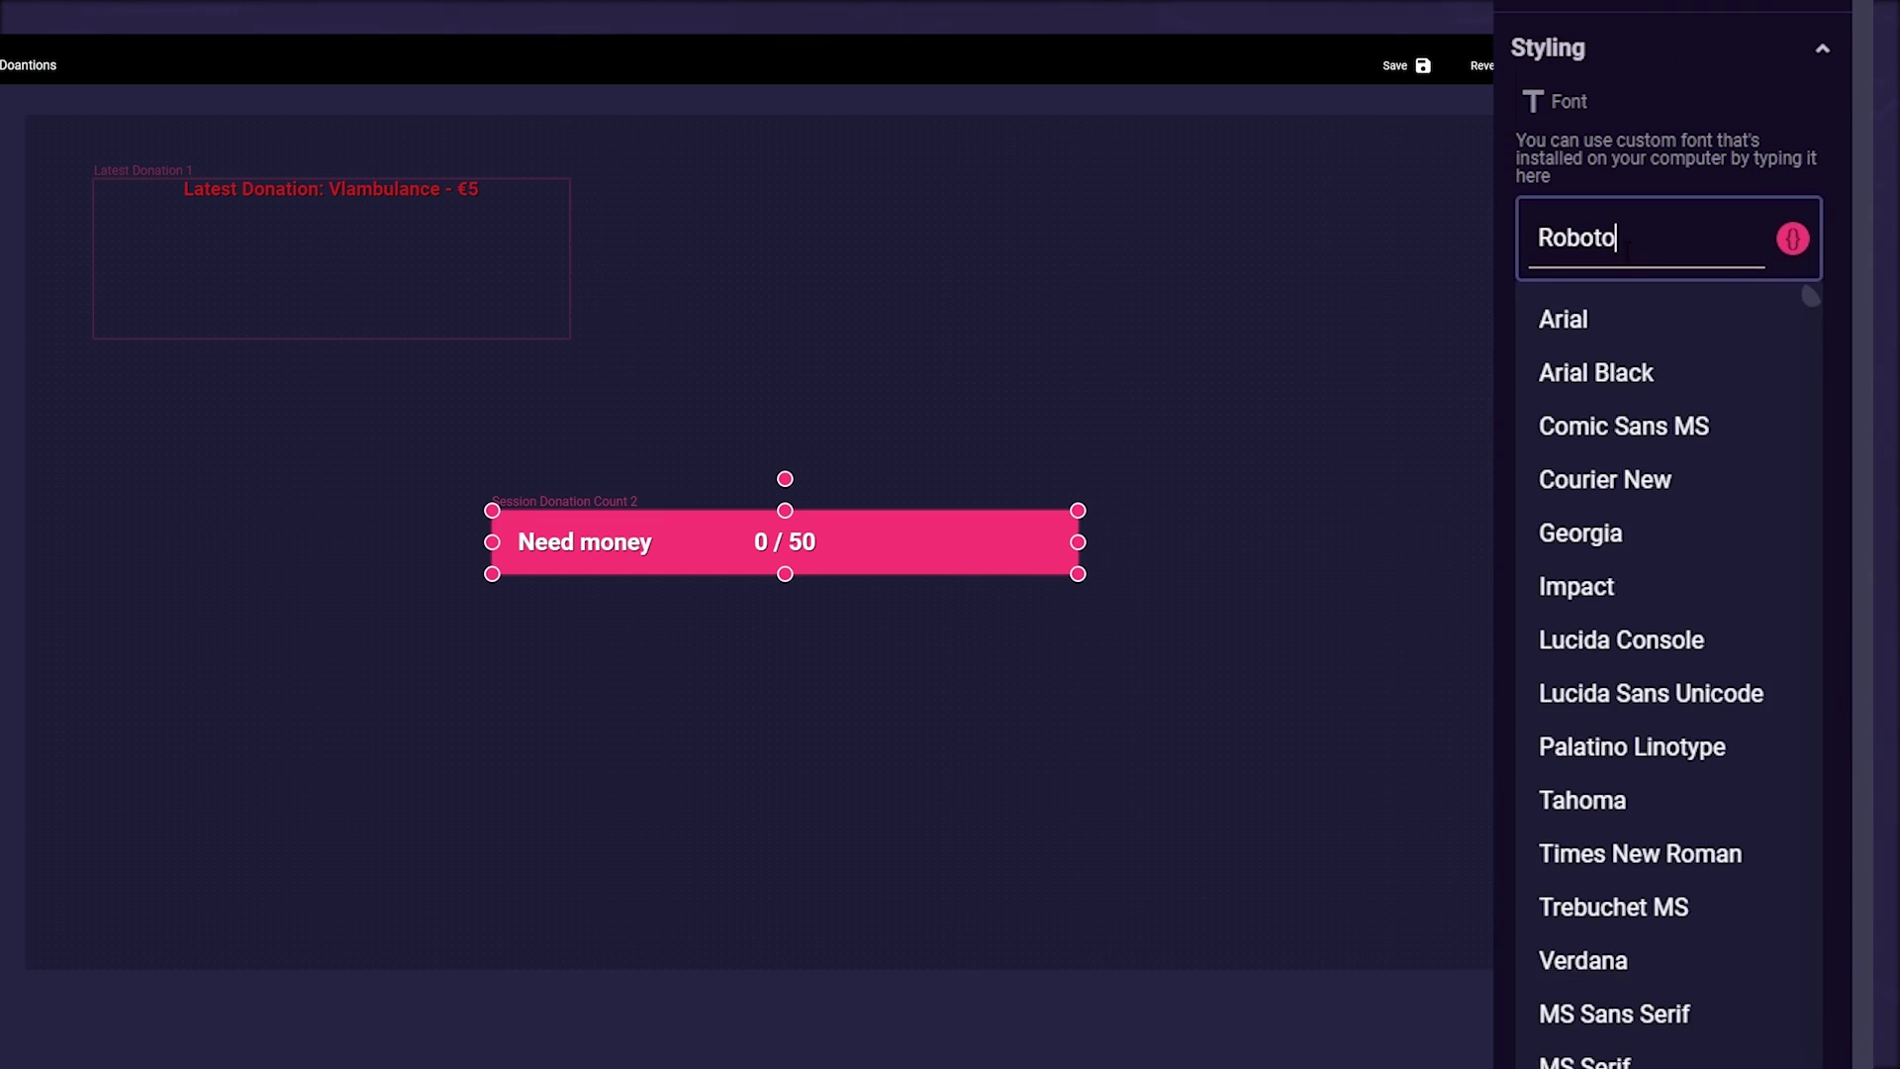
scroll(1667, 591, down, 3)
scroll(1667, 591, down, 4)
click(1625, 902)
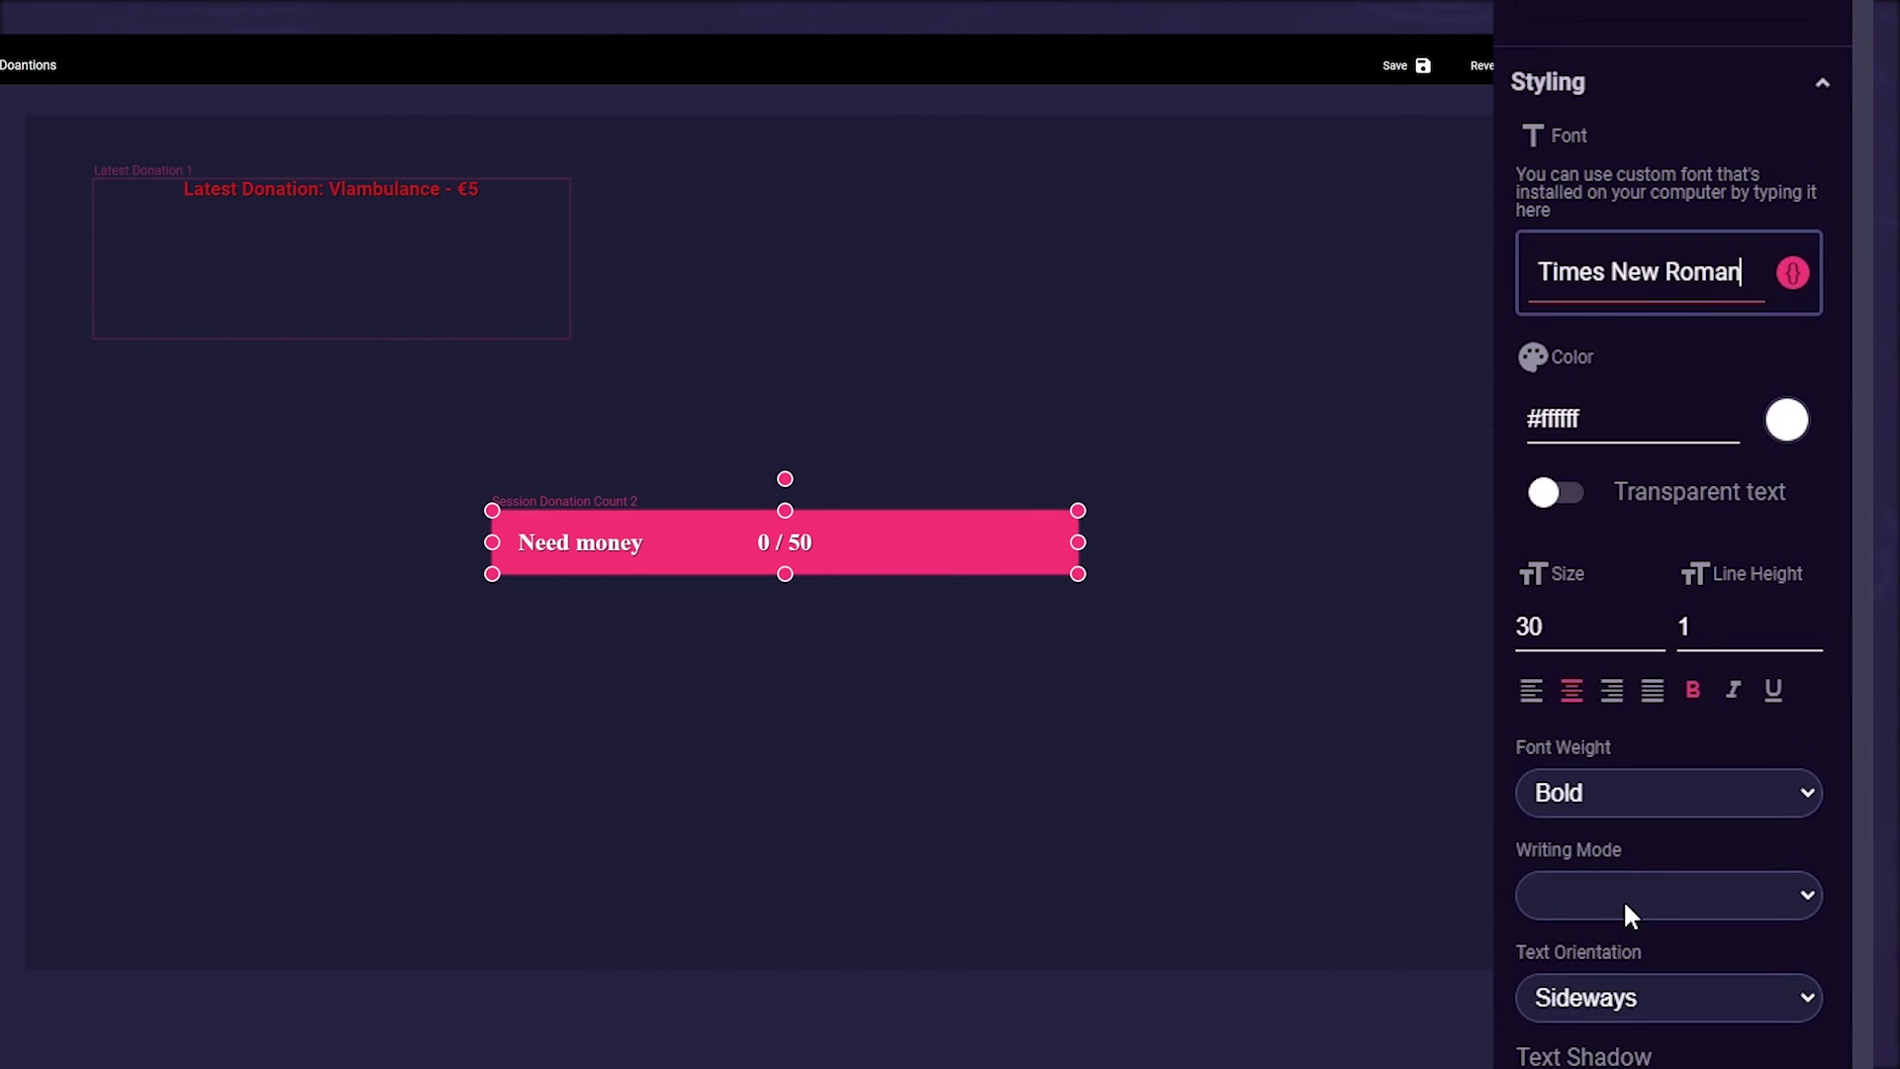
Step: Colour the goal bar text bright green #09d758
click(1787, 419)
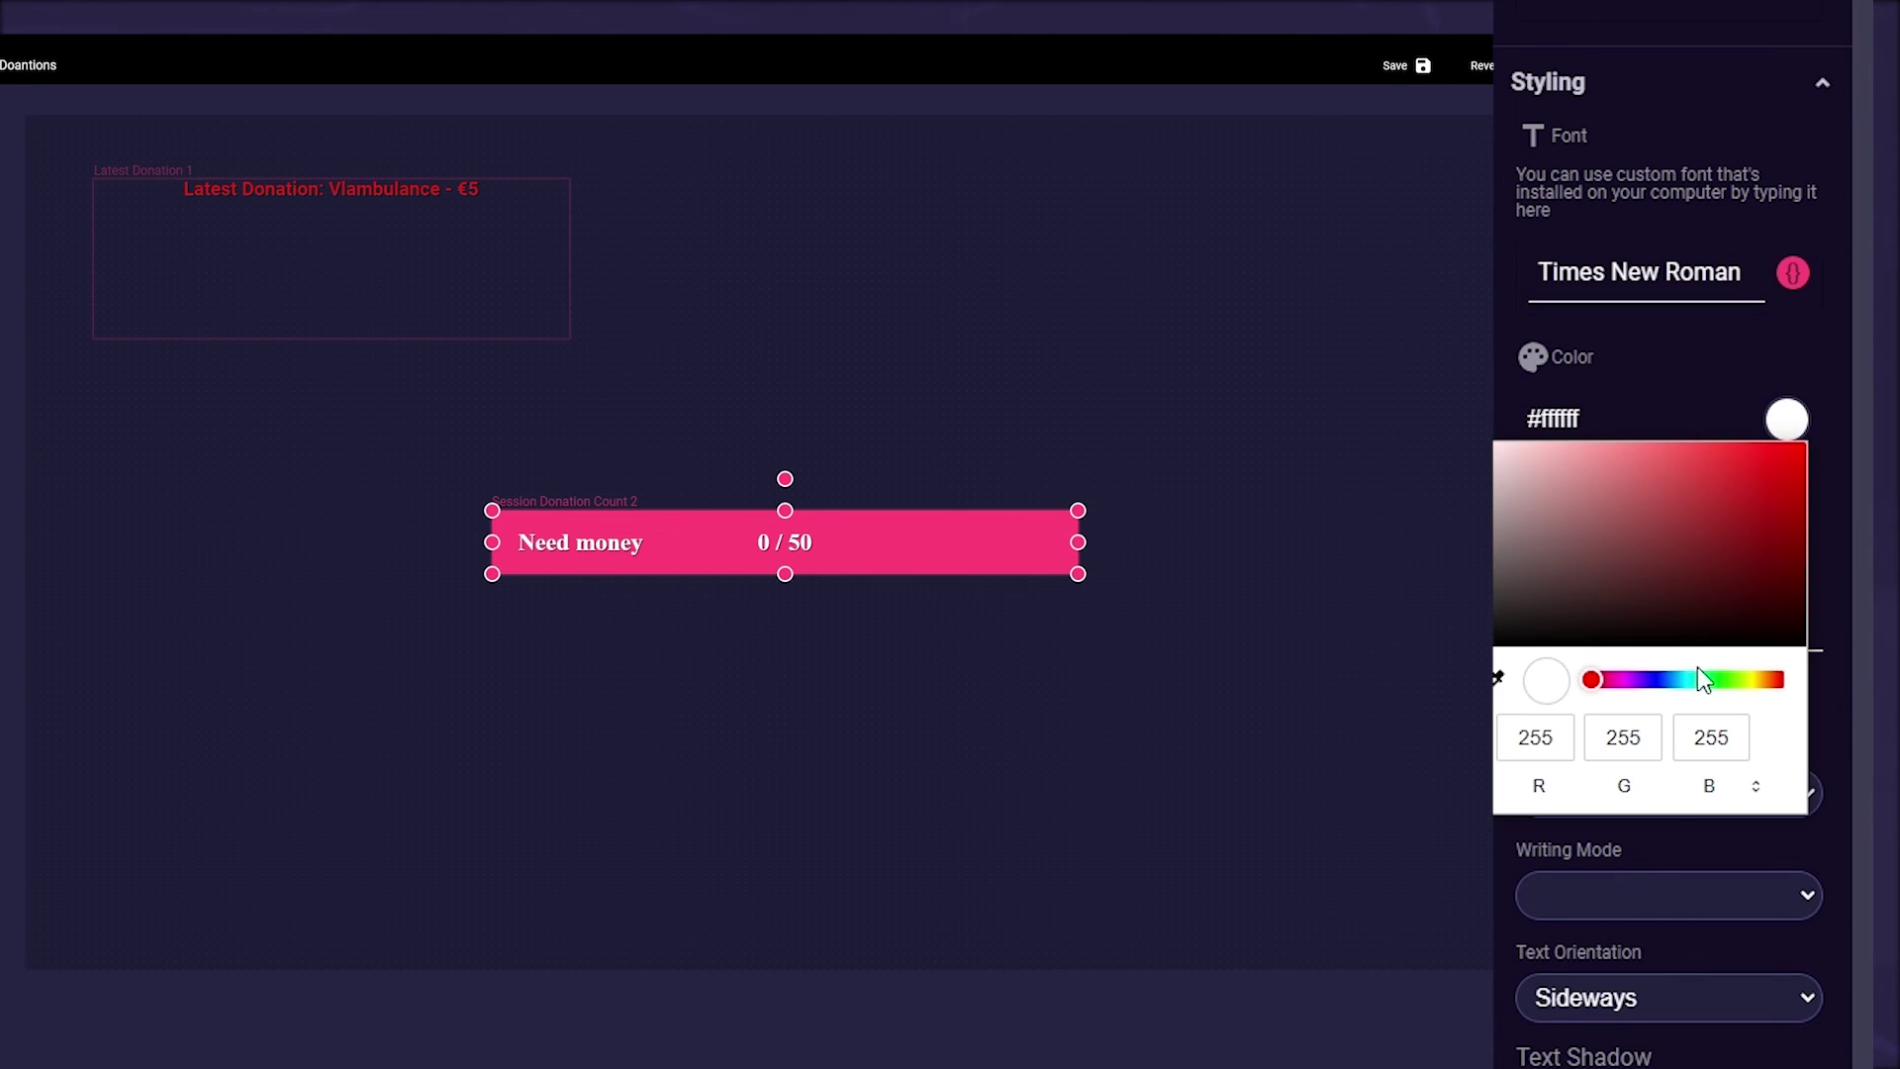
click(1699, 679)
drag(1700, 679, 1708, 680)
click(1790, 475)
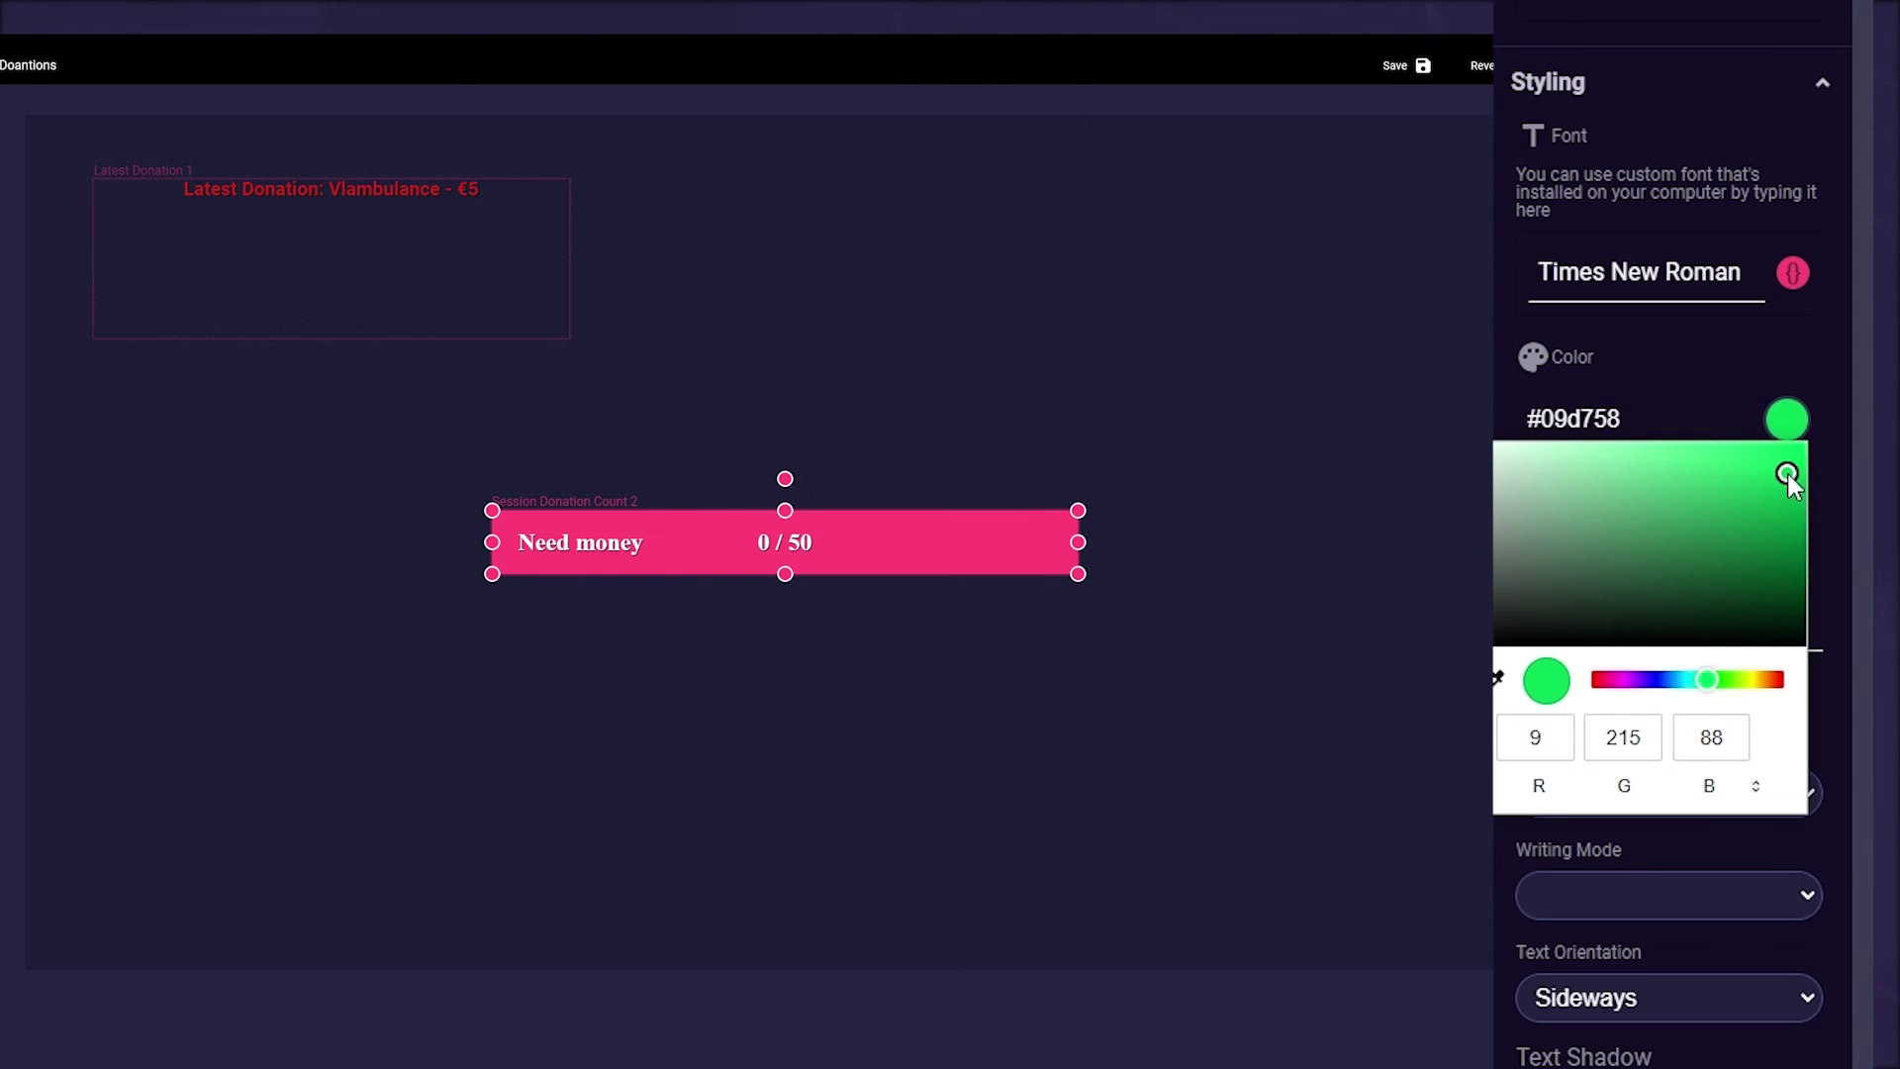
click(1818, 346)
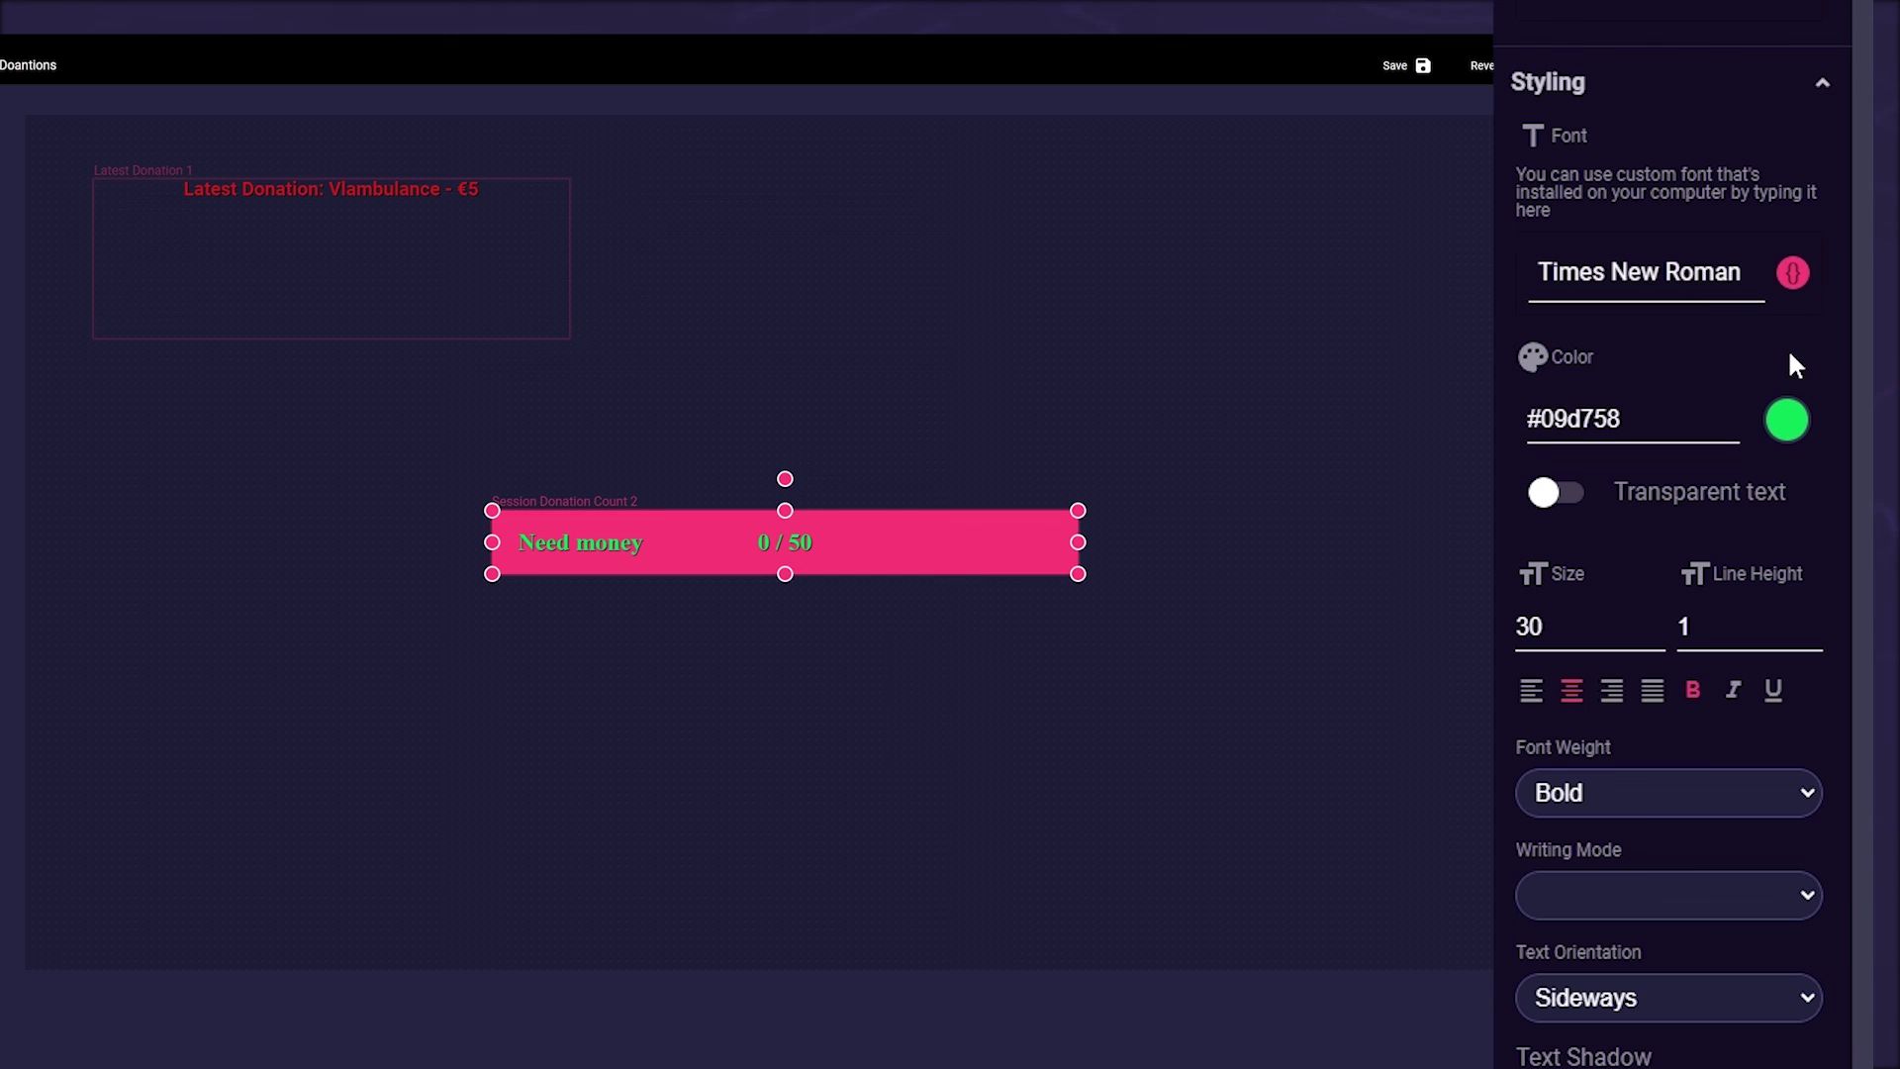